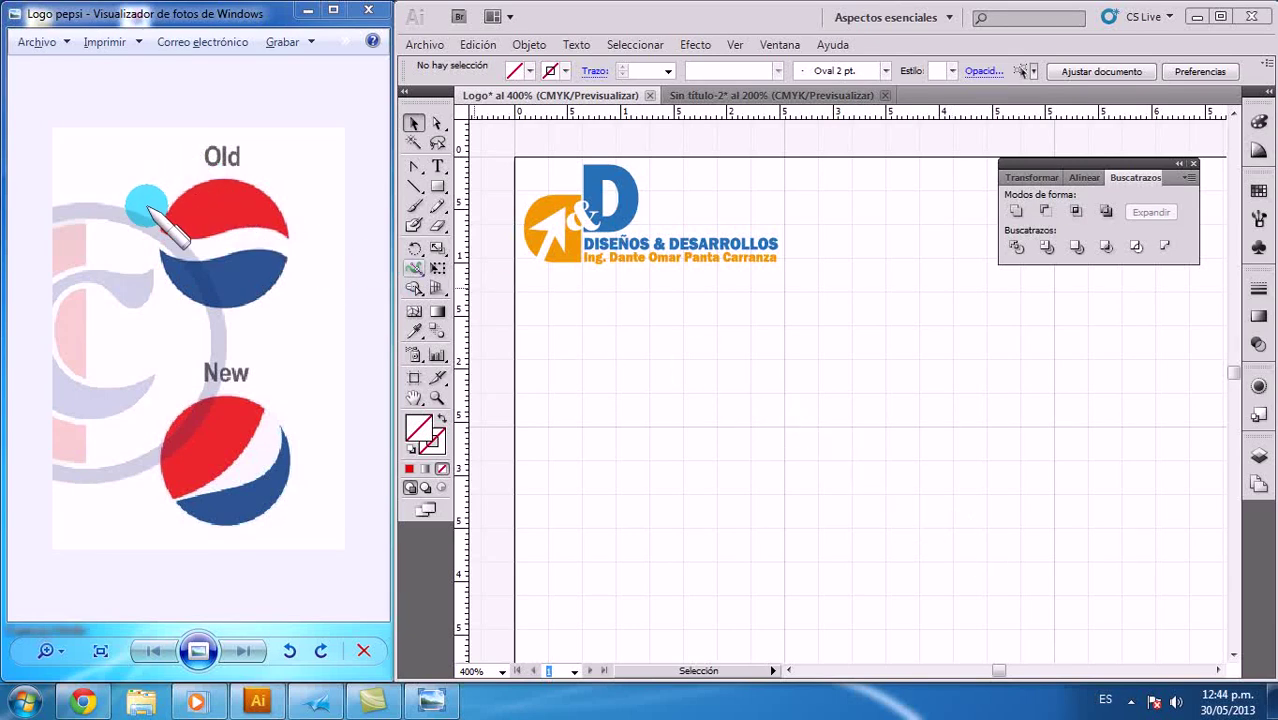
Zoom Photo Viewer into the old Pepsi logo and pan up to show its Old label.
scroll(229, 244, "up", 2)
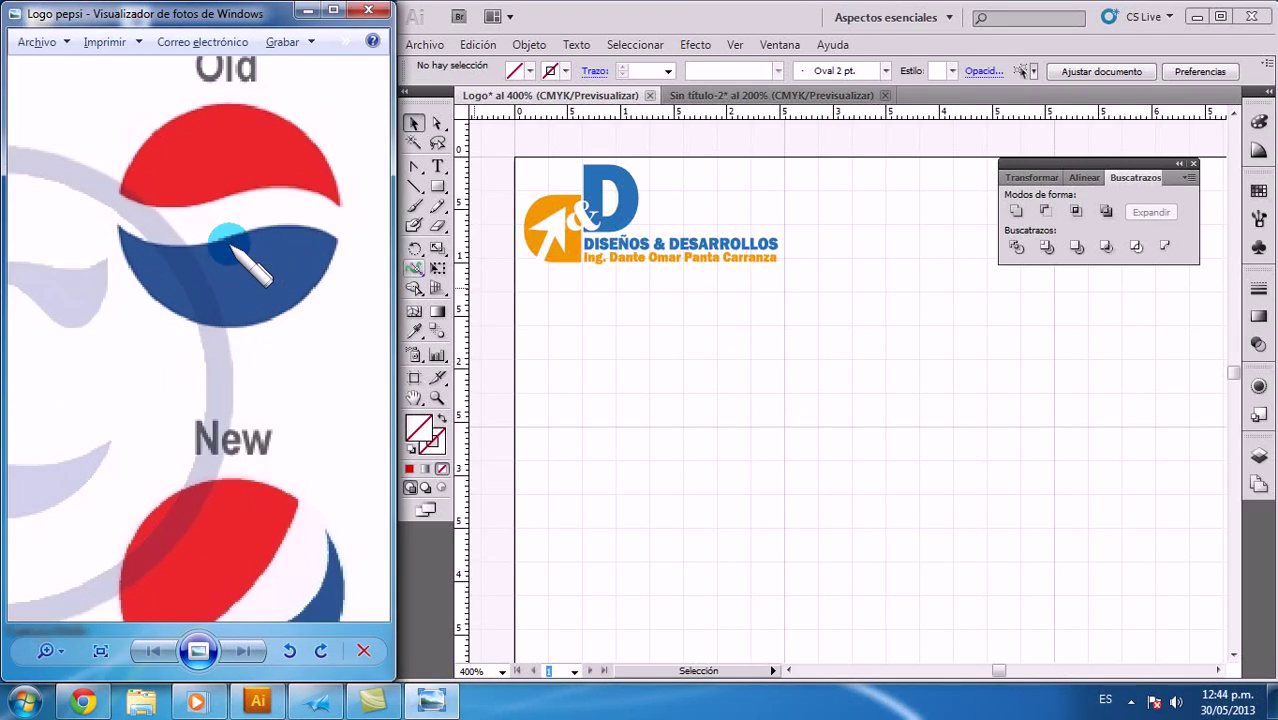
scroll(229, 244, "up", 2)
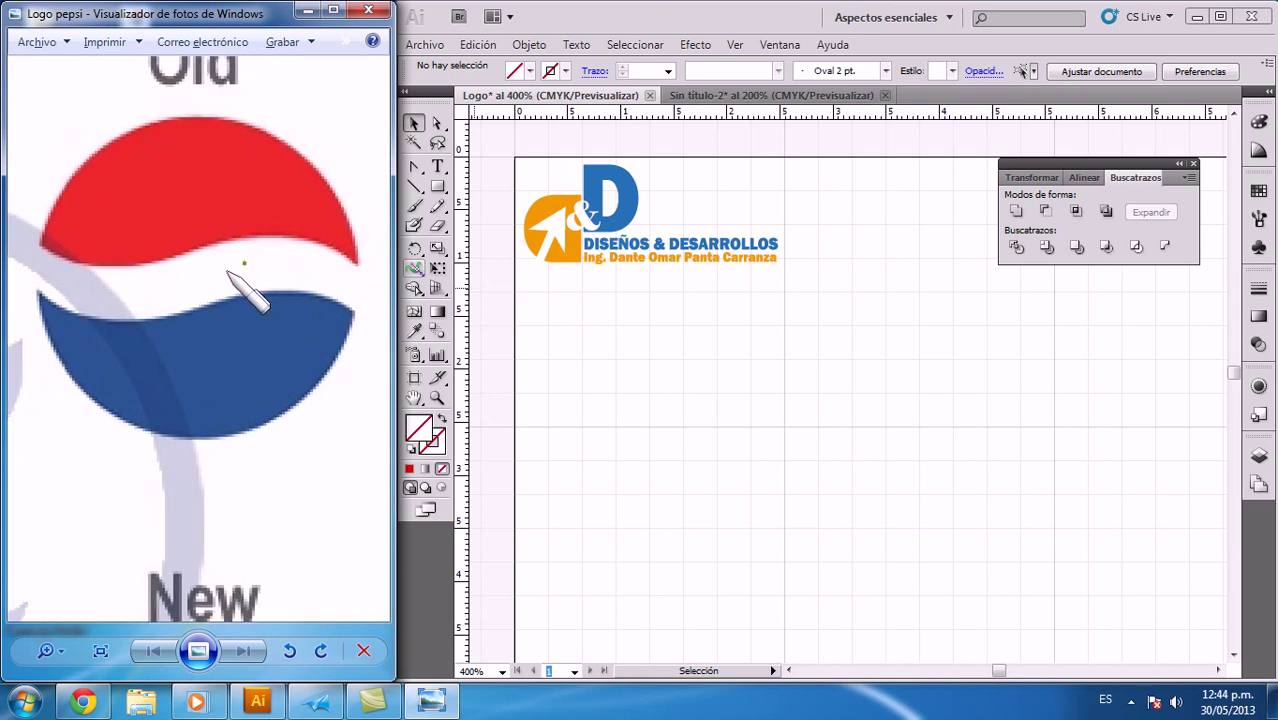
left_click_drag(229, 272, 229, 334)
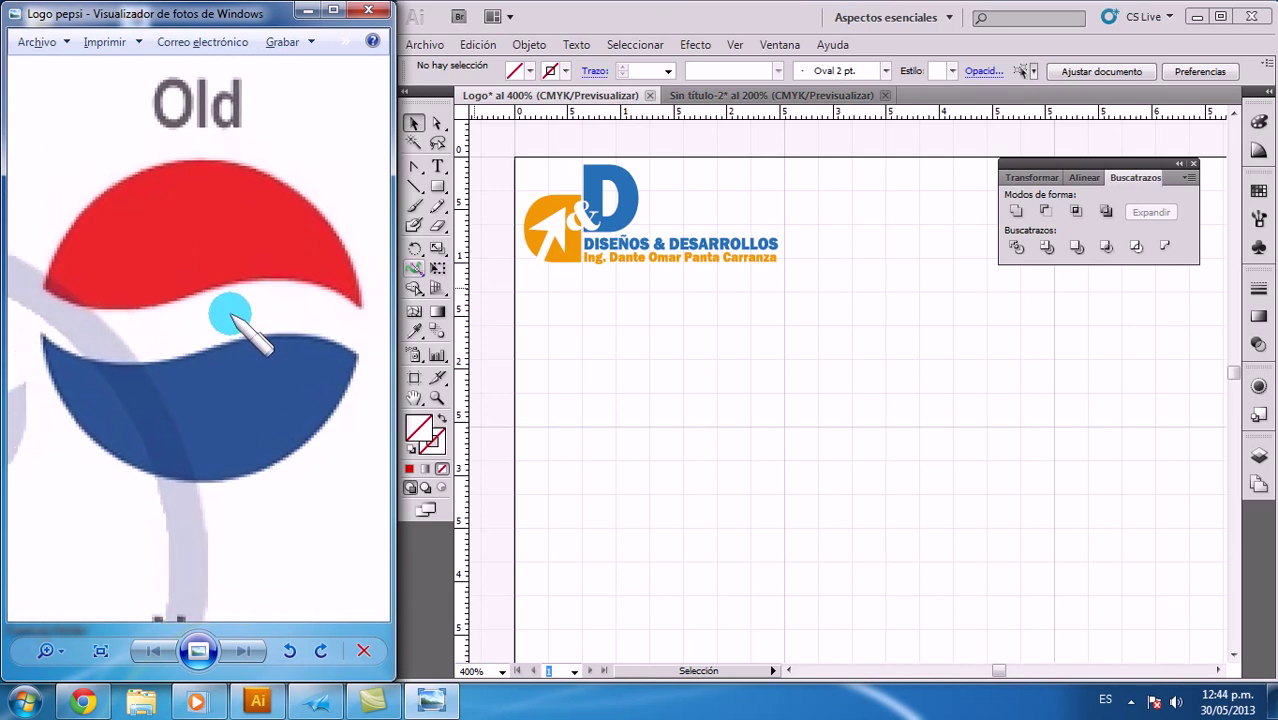
left_click(592, 347)
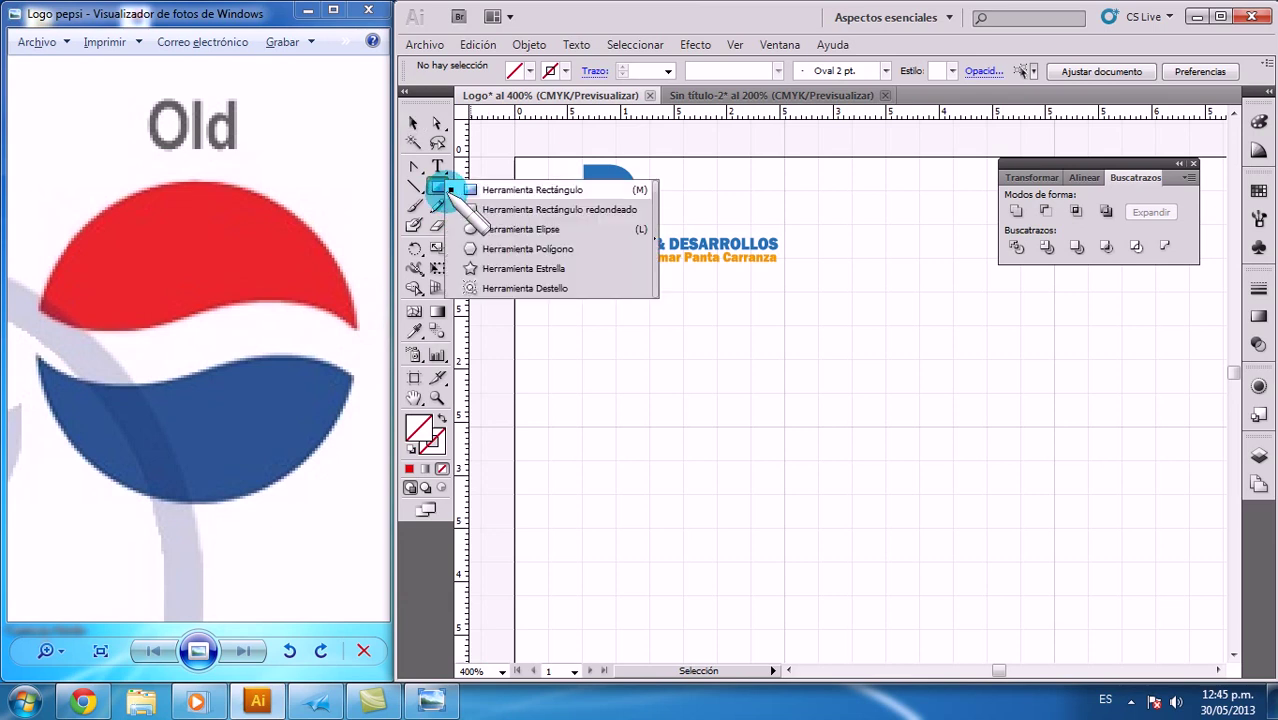
Drag a vertical and a horizontal ruler guide so they cross on the empty artboard.
mouse_move(440, 188)
left_mouse_down()
mouse_move(470, 224)
mouse_move(442, 190)
left_mouse_up()
mouse_move(727, 114)
left_mouse_down()
mouse_move(744, 118)
mouse_move(456, 114)
left_mouse_up()
left_click(413, 122)
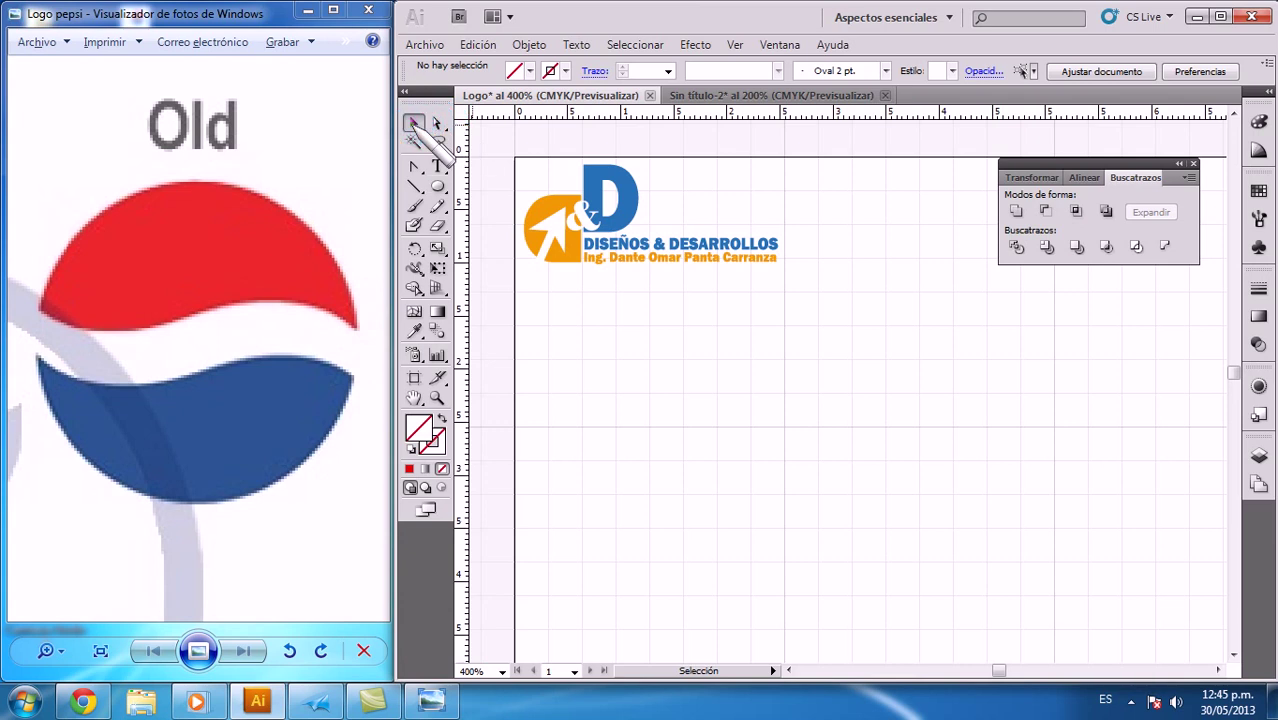
left_click_drag(785, 112, 779, 508)
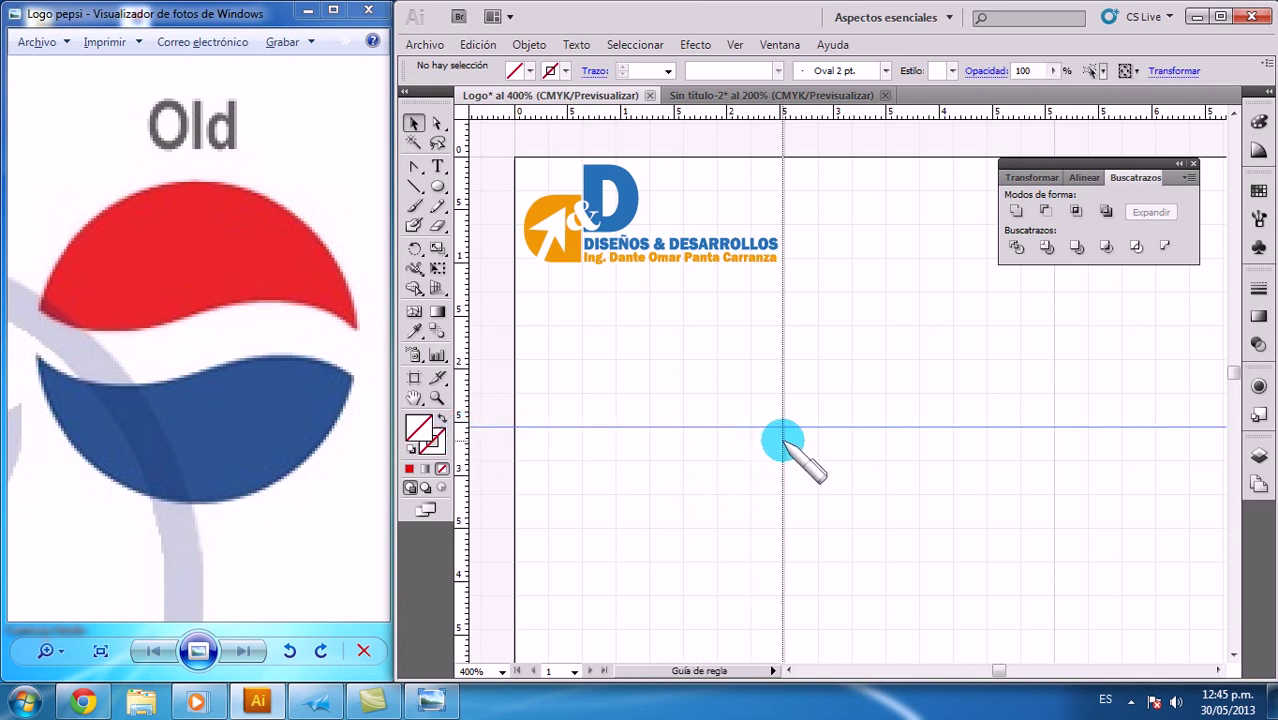
left_click(414, 122)
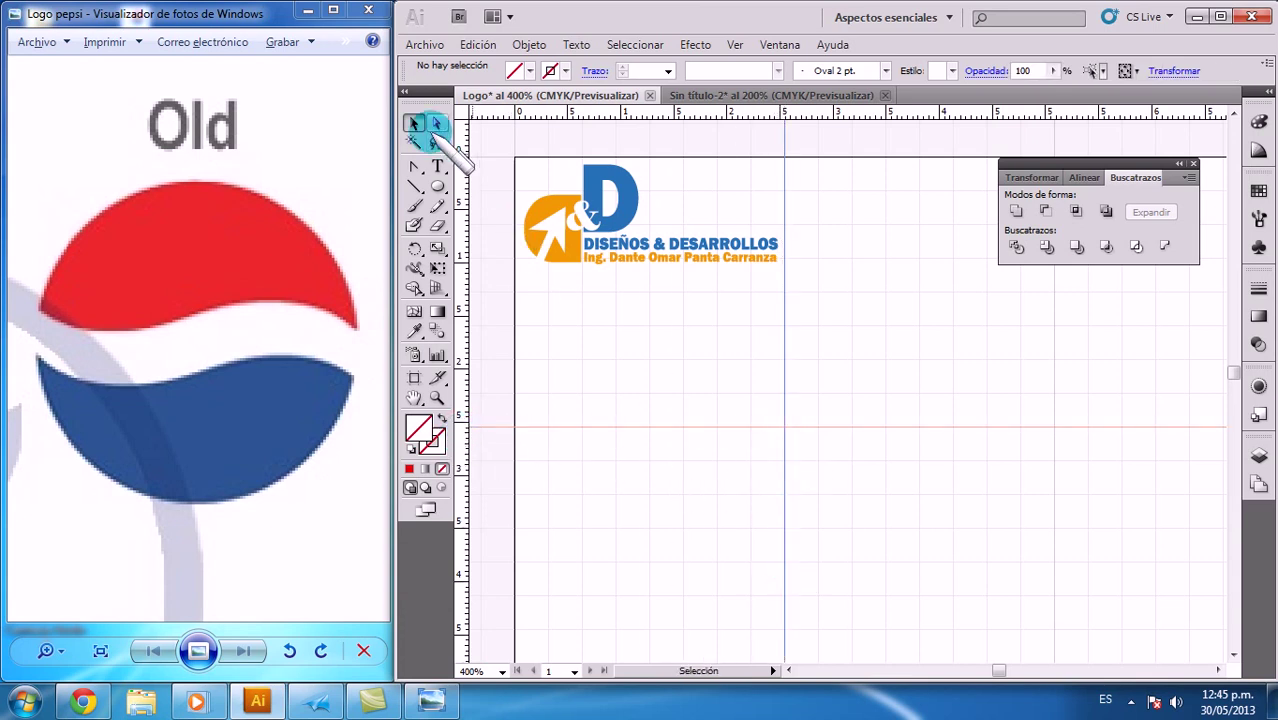
left_click(610, 345)
left_click(707, 460)
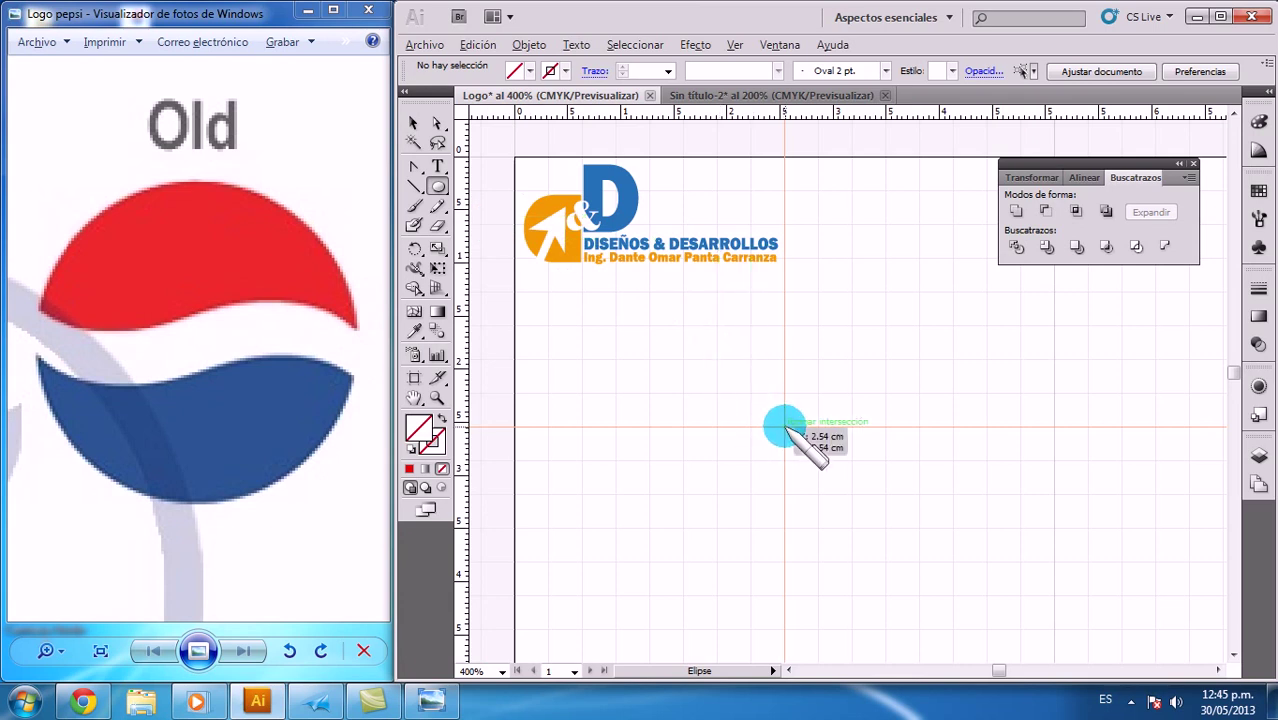
Draw a circle about 2.5 cm across, centred on the guide crossing, and fill it red.
left_click_drag(784, 427, 803, 563)
left_click(415, 121)
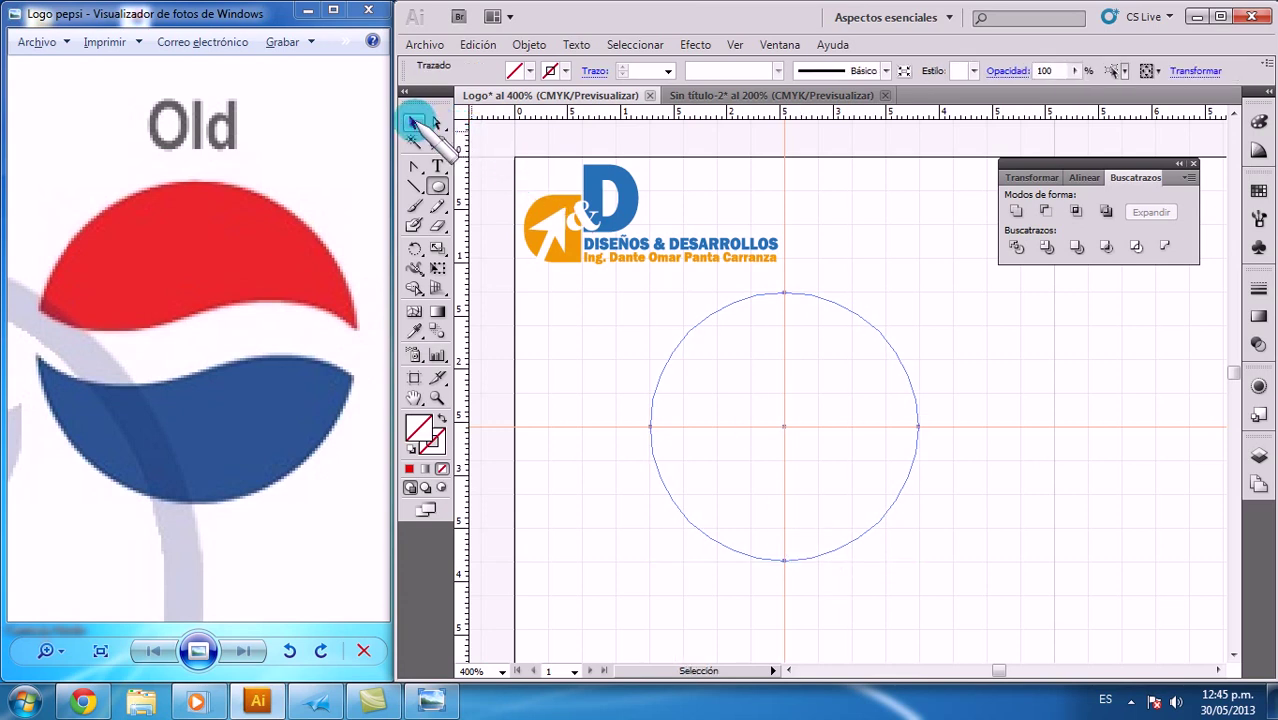
left_click(529, 71)
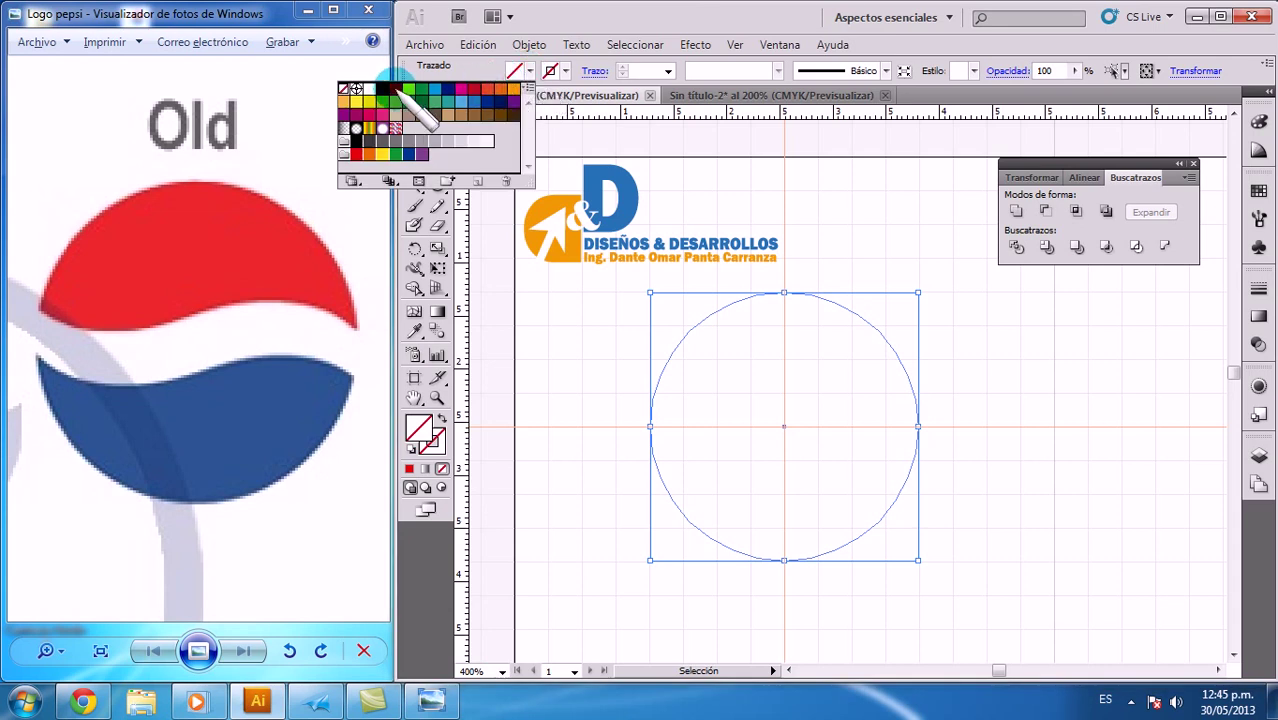
left_click(396, 90)
left_click(584, 371)
left_click(585, 371)
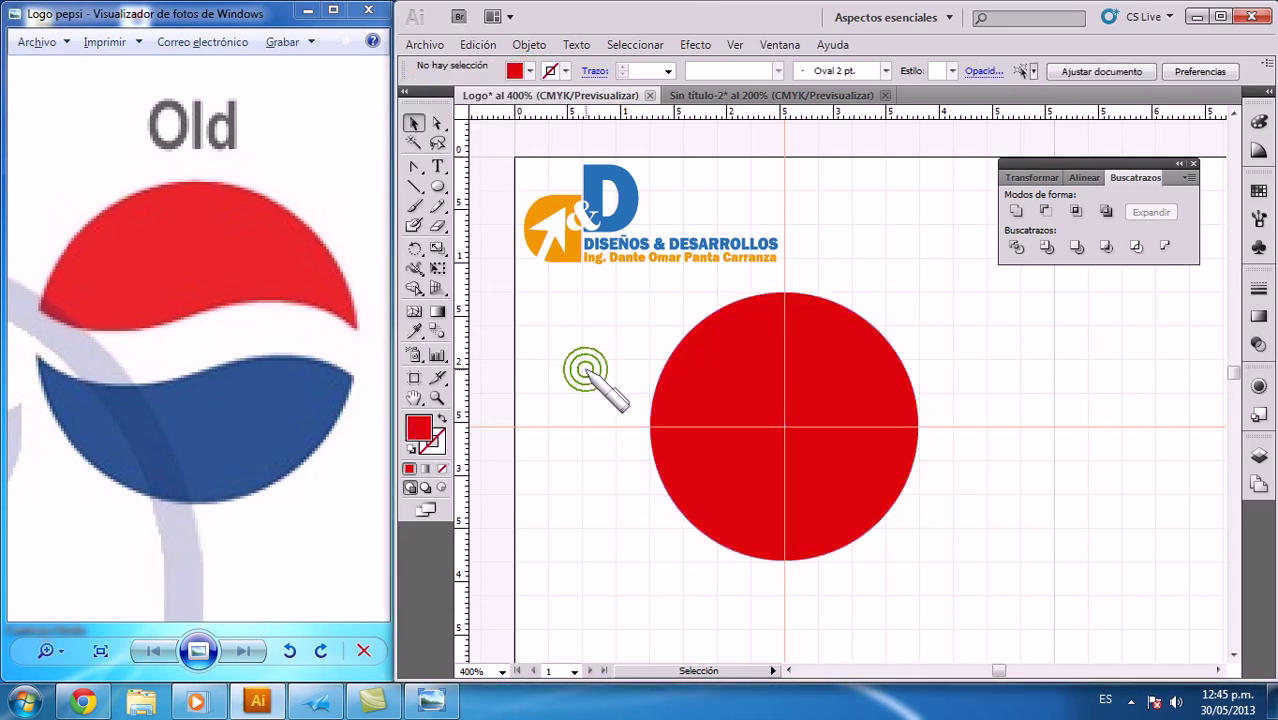
left_click_drag(437, 187, 470, 190)
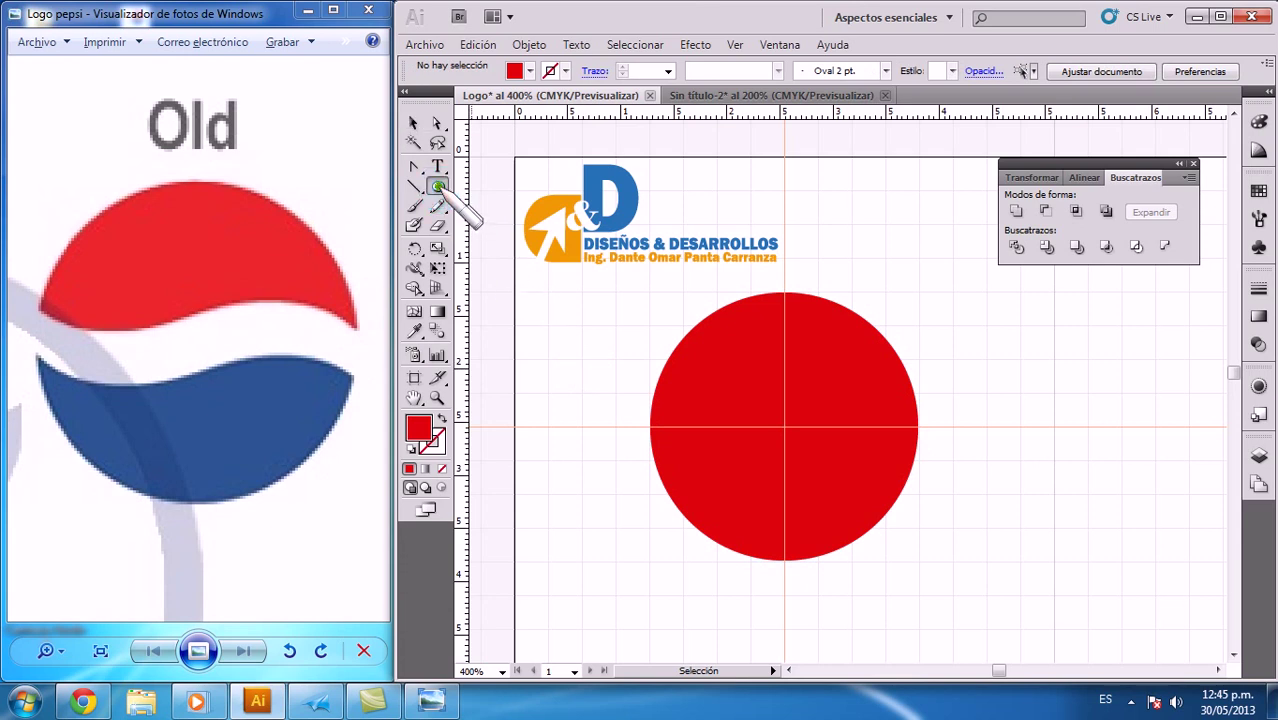
Draw a thin blue-filled rectangle across the circle's middle along the horizontal guide.
left_click(470, 190)
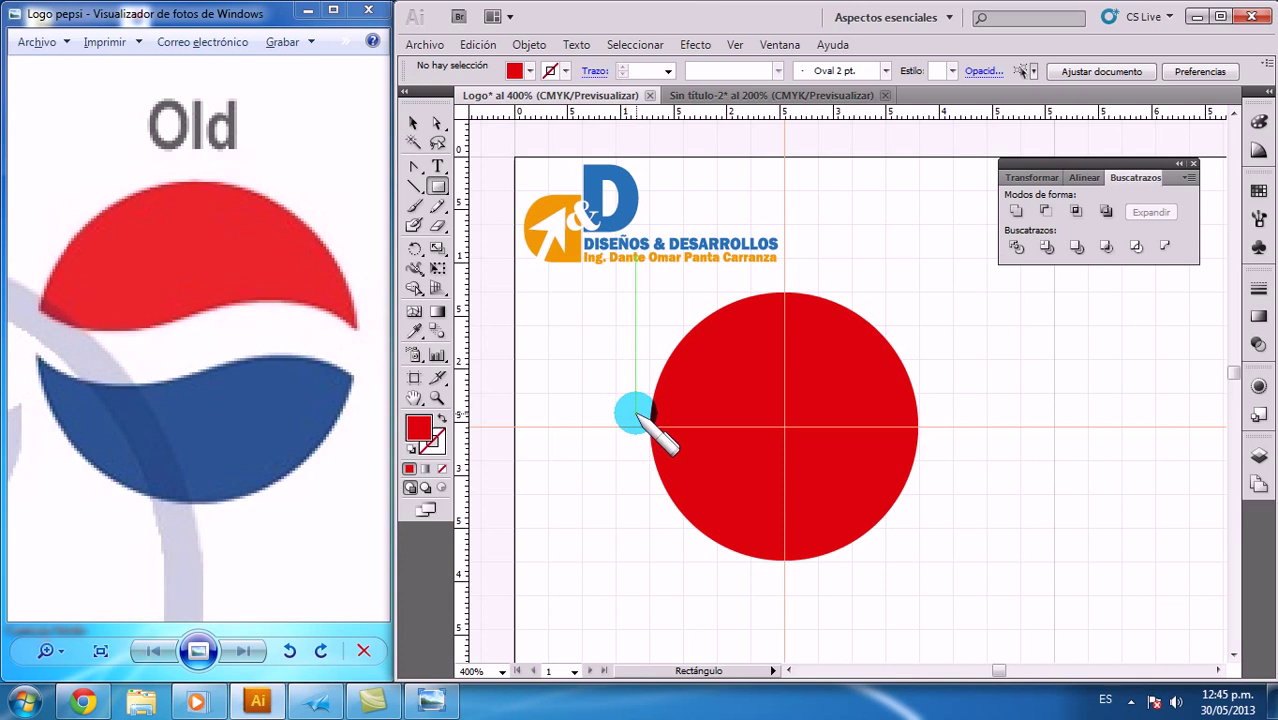
left_click_drag(636, 413, 938, 447)
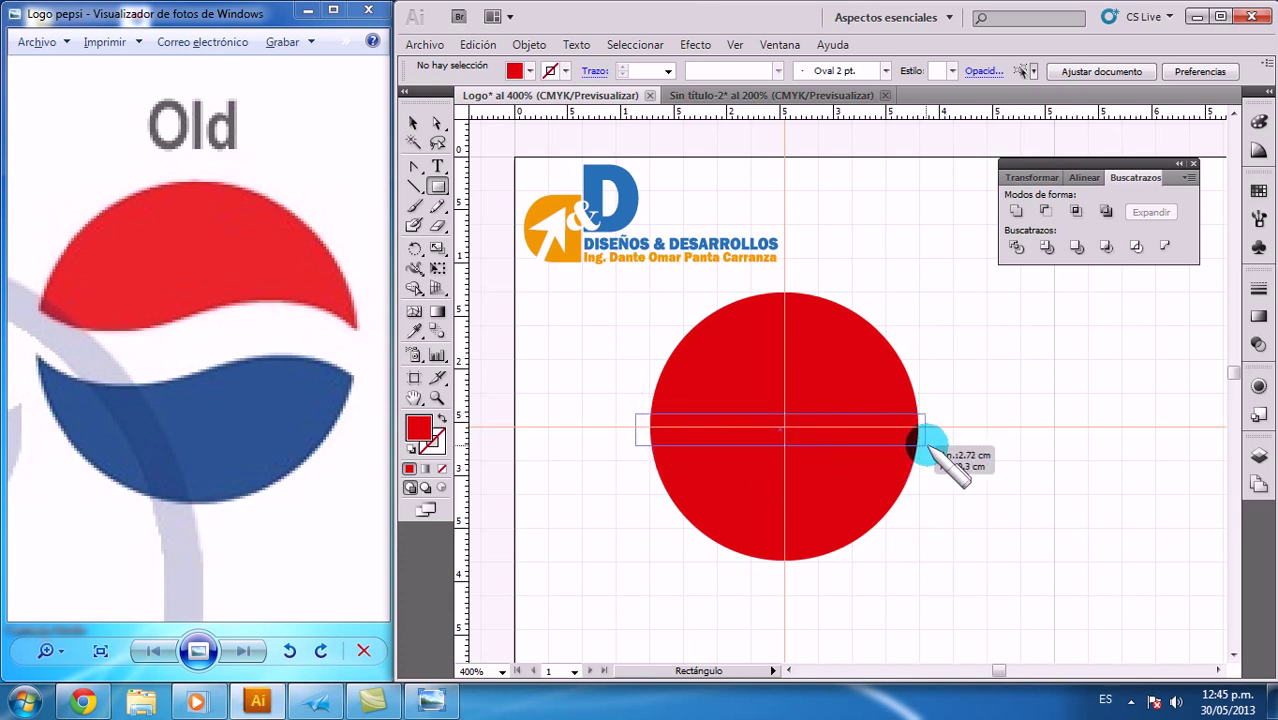
left_click_drag(939, 444, 938, 445)
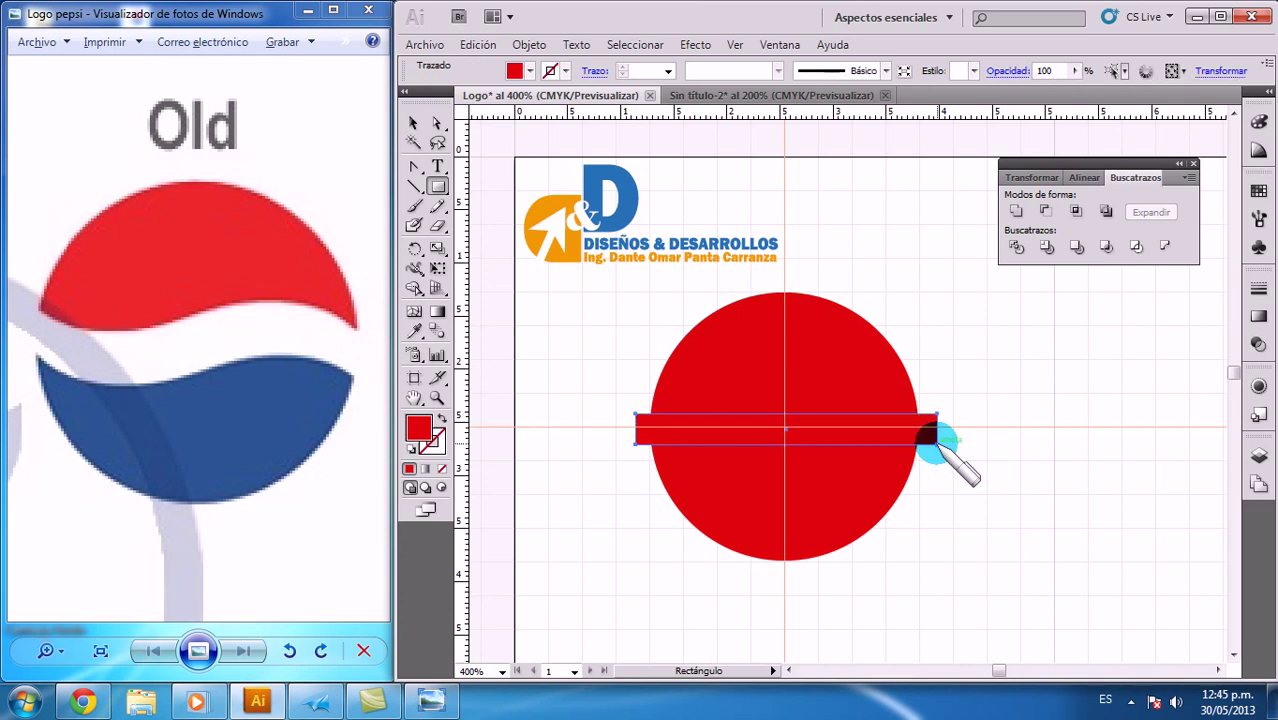
left_click(529, 70)
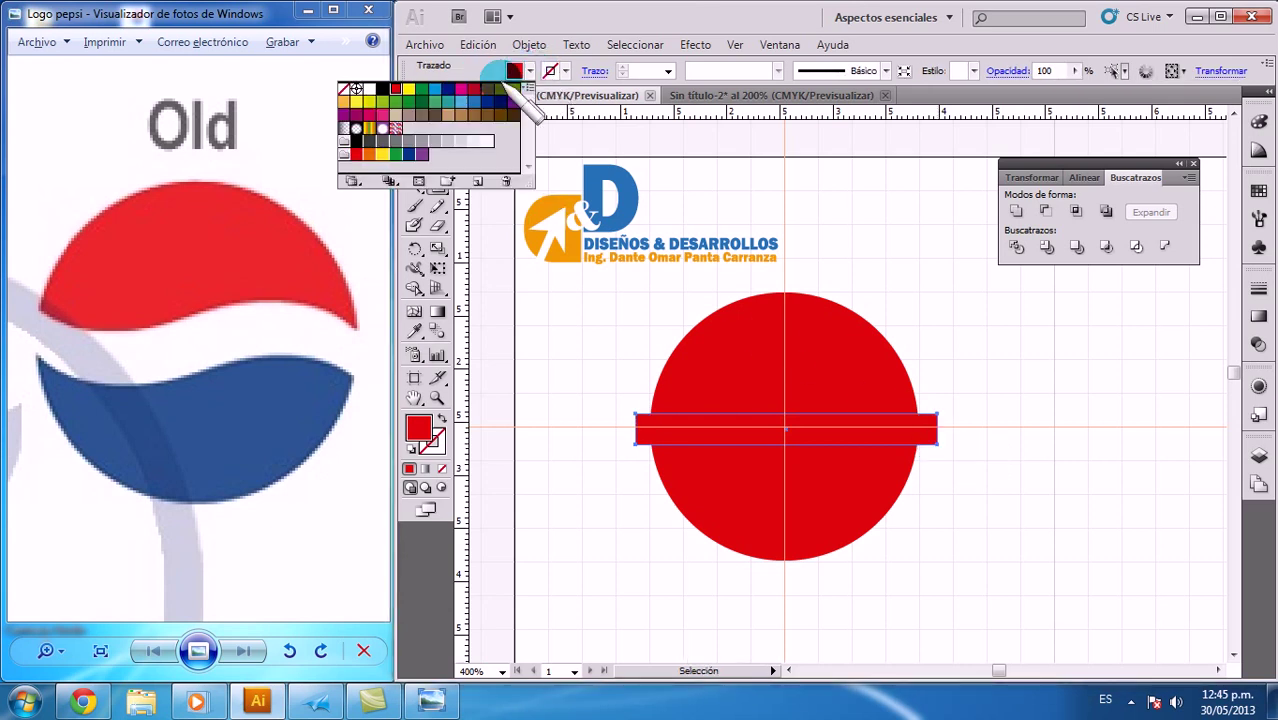
left_click(435, 89)
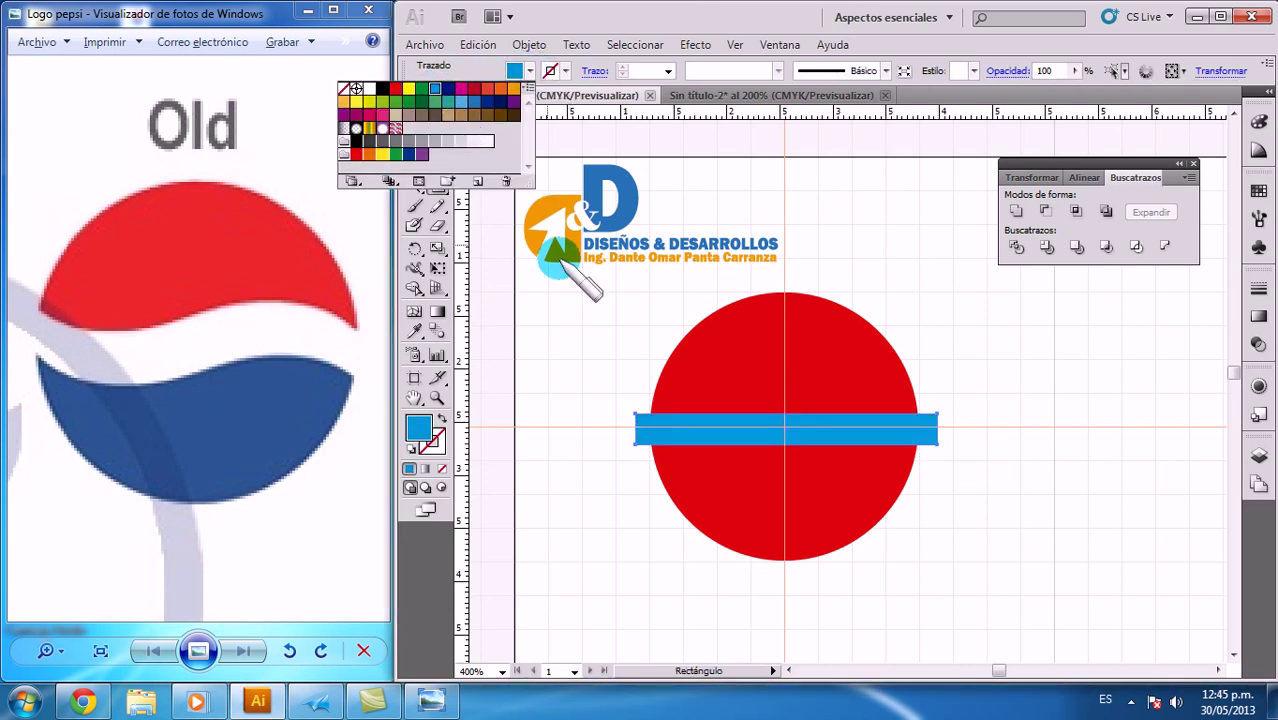
Marquee-select both the red circle and the blue bar together.
left_click(413, 122)
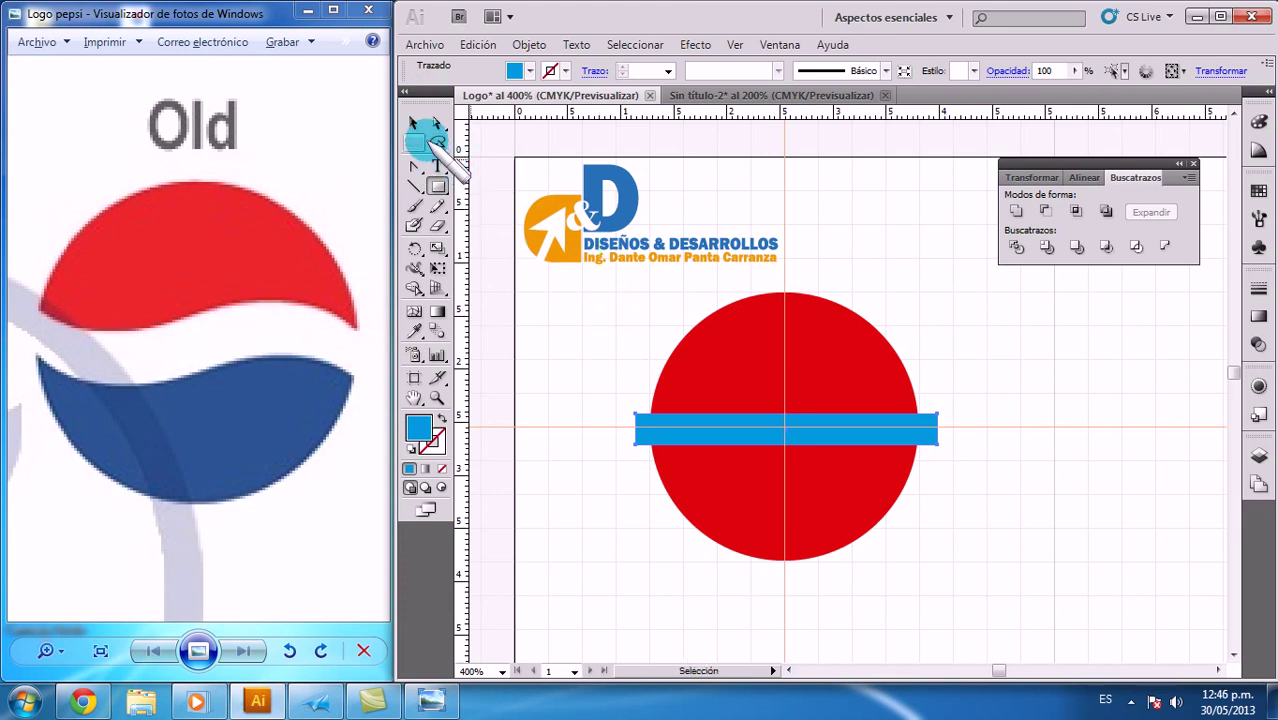
left_click(563, 330)
left_click(919, 505)
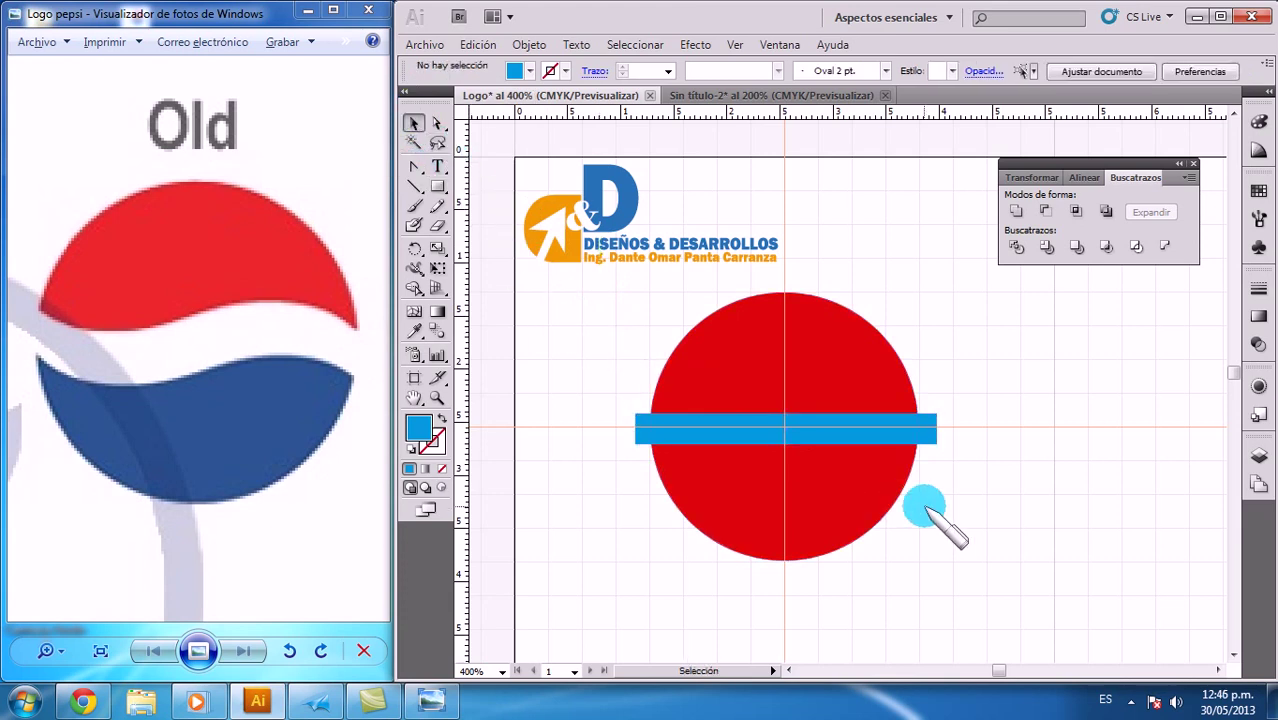
left_click(932, 378)
left_click_drag(932, 378, 922, 428)
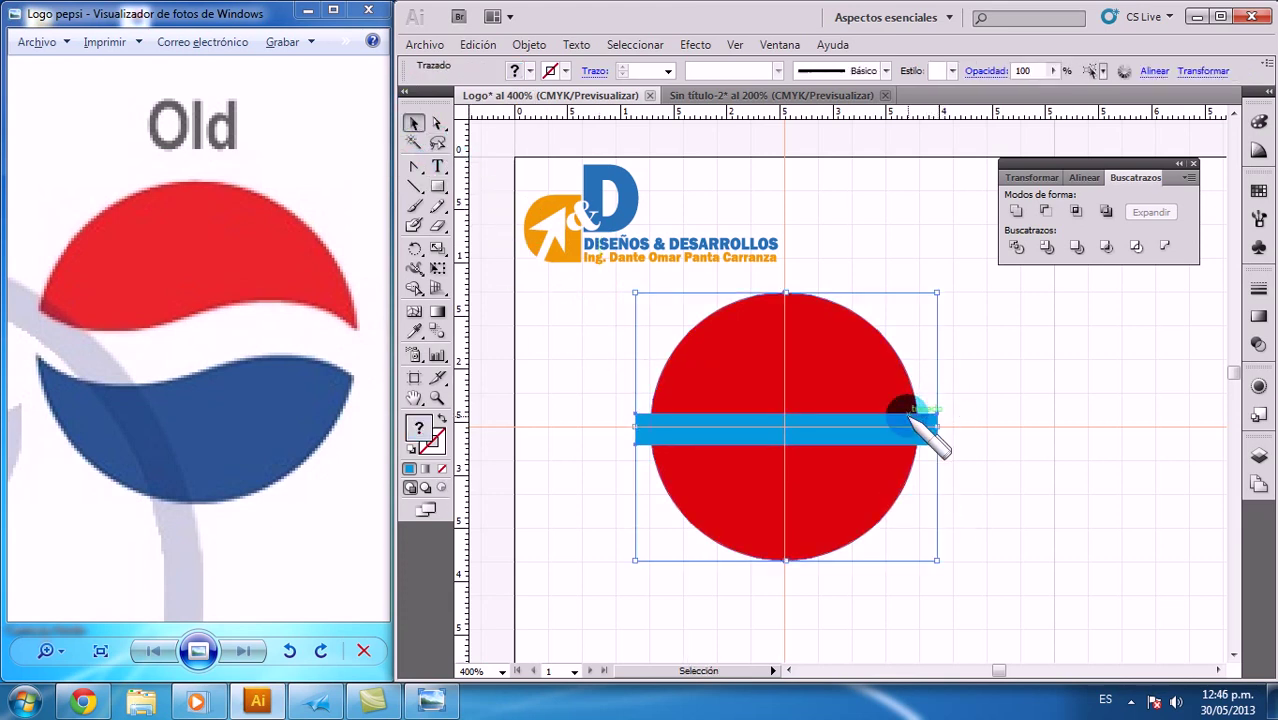
Apply Pathfinder Minus Front to cut the bar from the circle, then ungroup the result.
left_click(1045, 211)
left_click(988, 502)
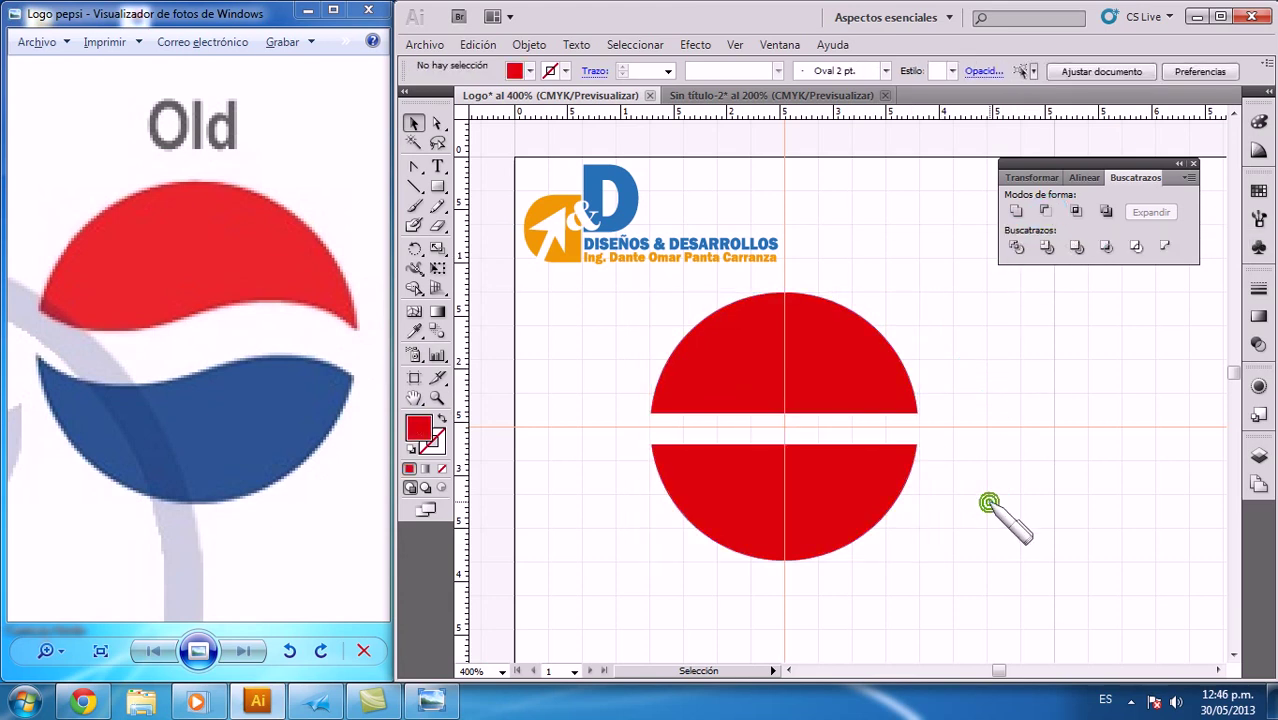
left_click(893, 382)
right_click(878, 370)
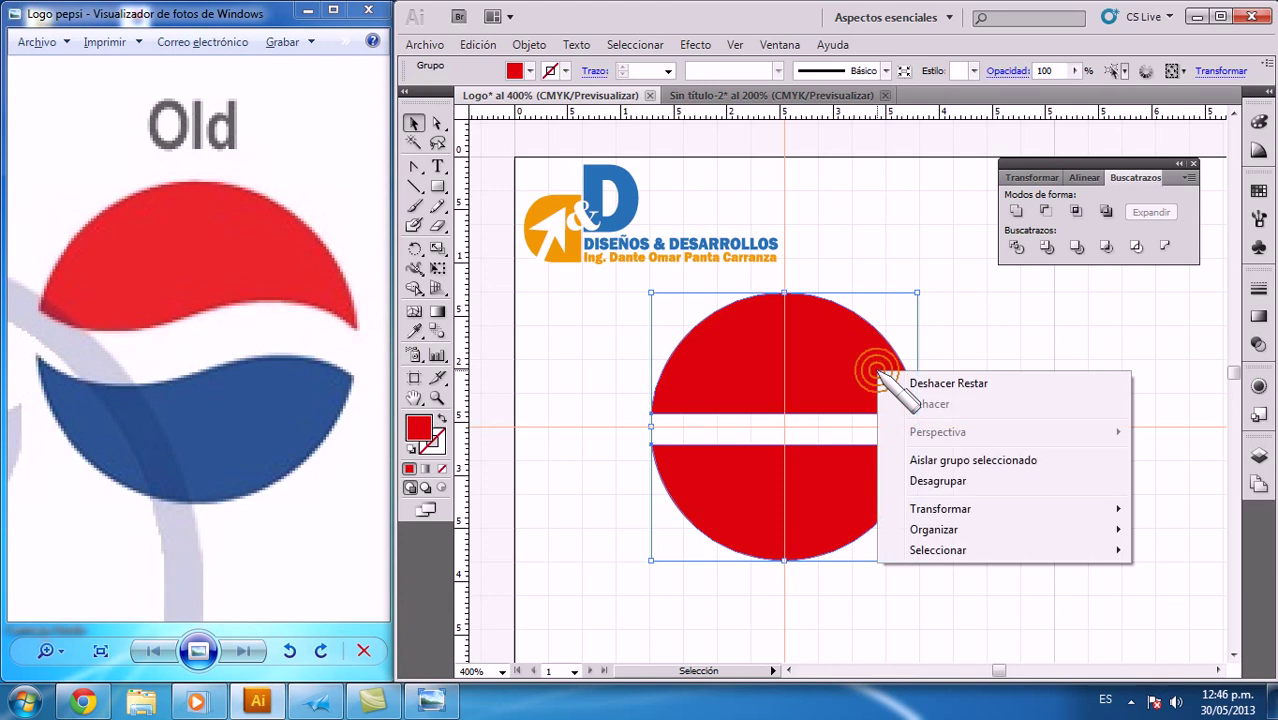
left_click(925, 482)
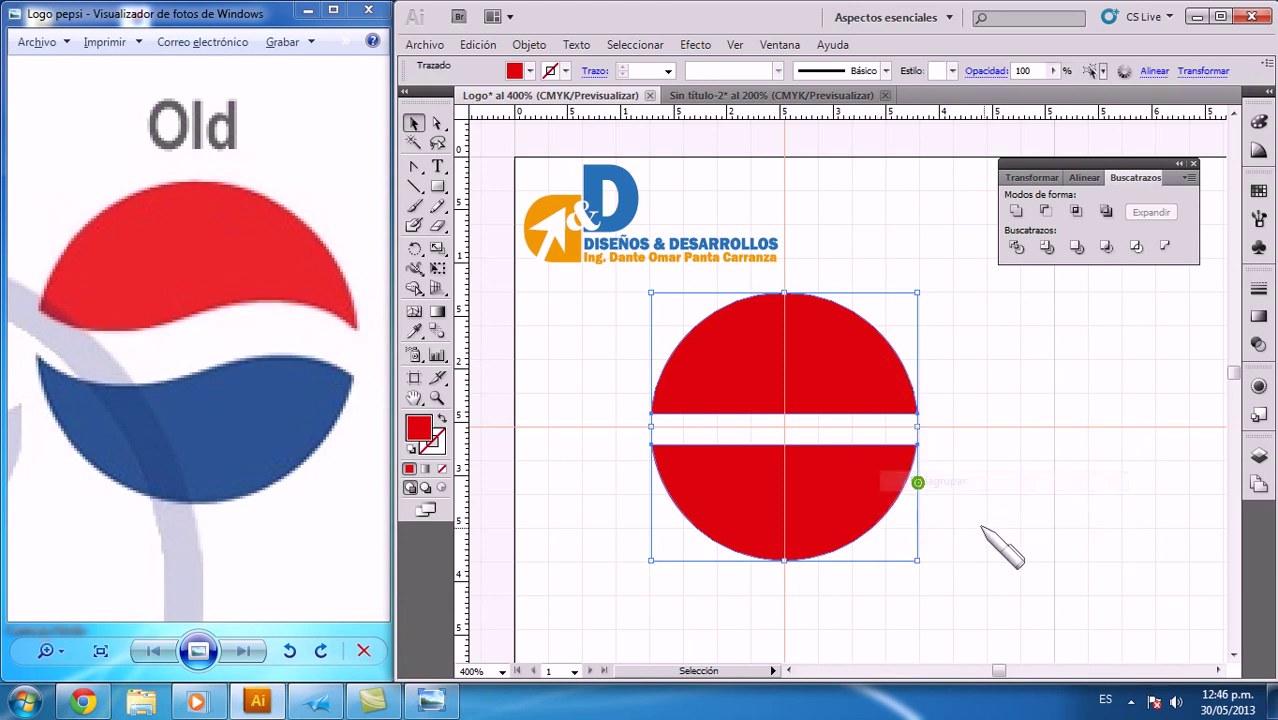
Select the top and bottom red halves in turn to confirm they are separate.
left_click(993, 528)
left_click(884, 402)
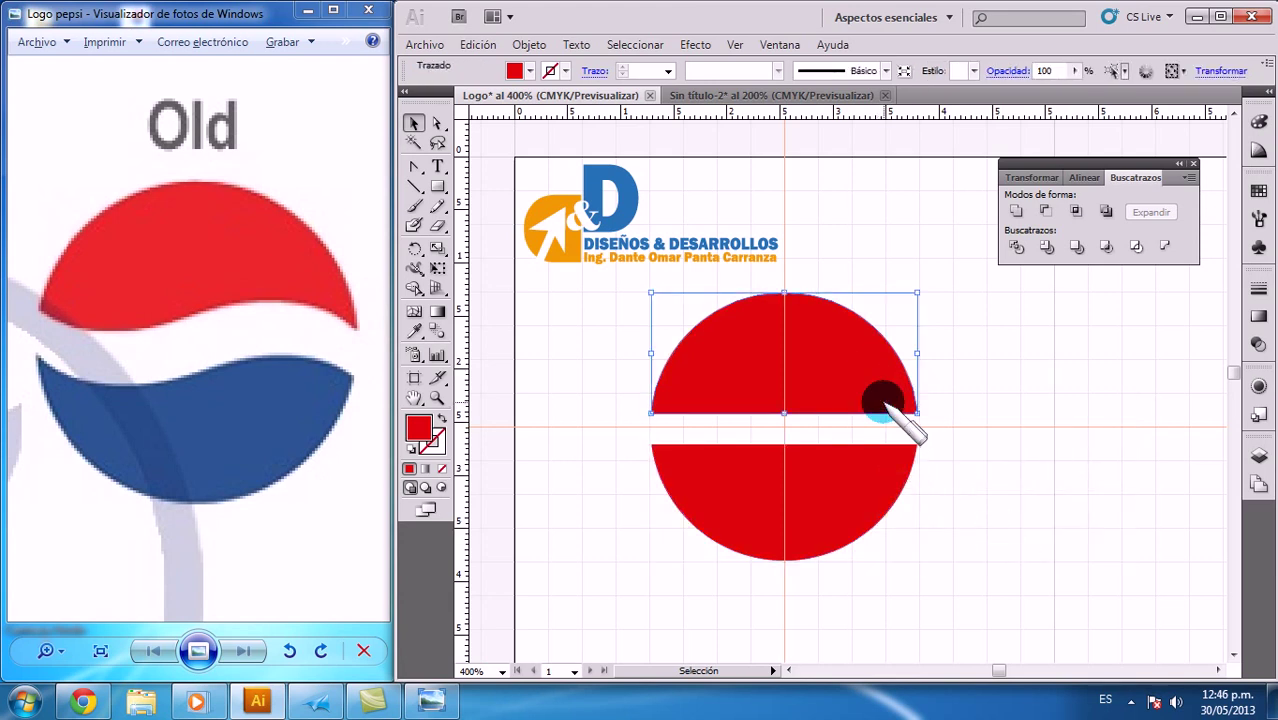
left_click(884, 480)
left_click(856, 382)
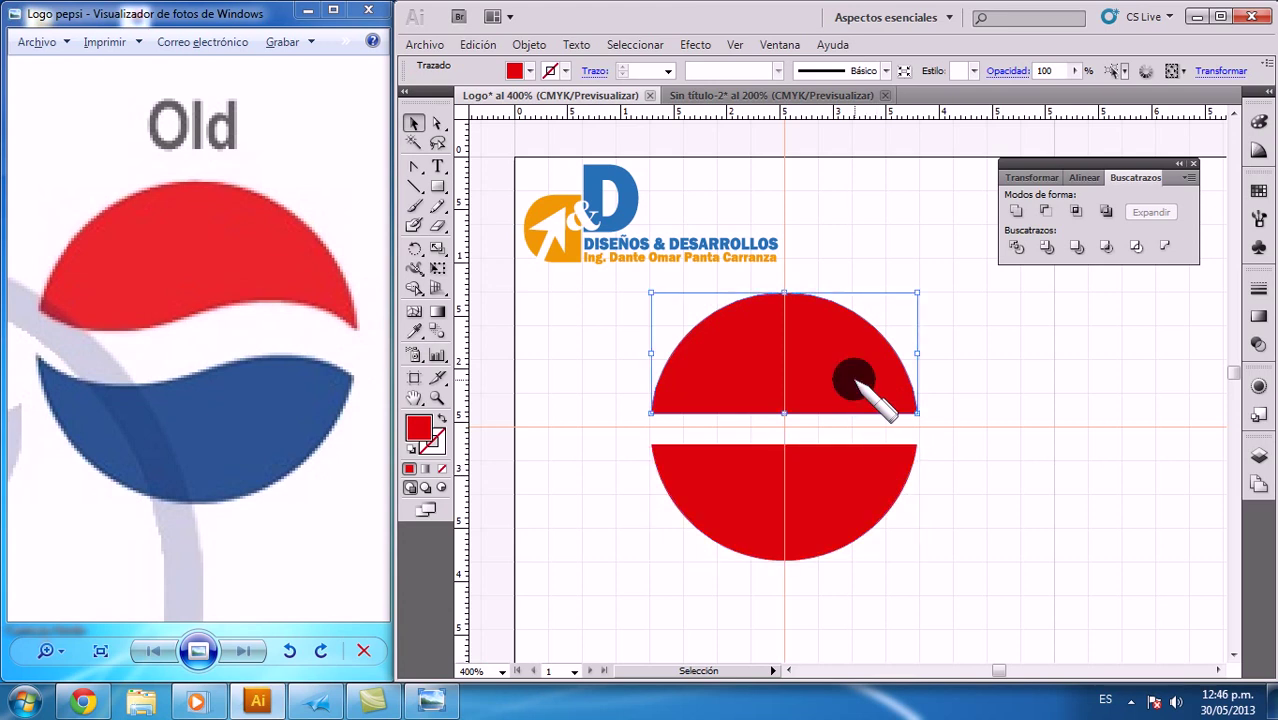
Add an anchor point at the middle of each red half's straight inner edge.
left_click(421, 170)
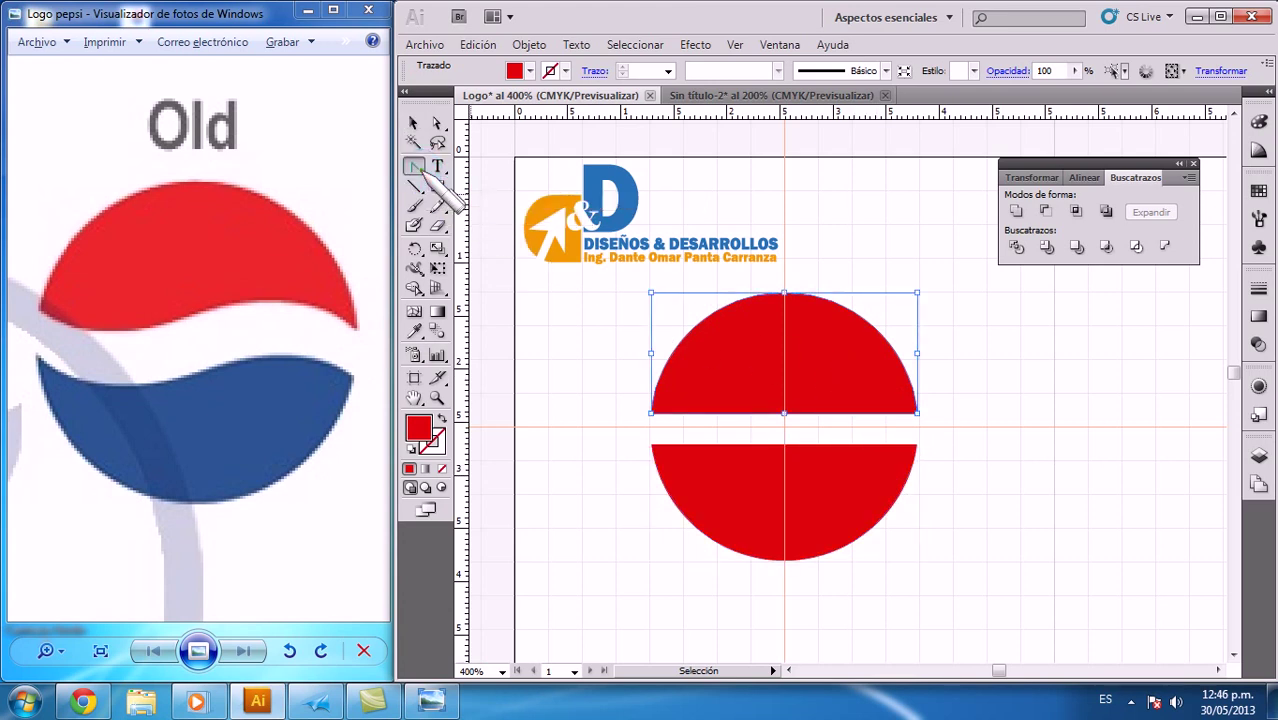
left_click_drag(421, 172, 489, 189)
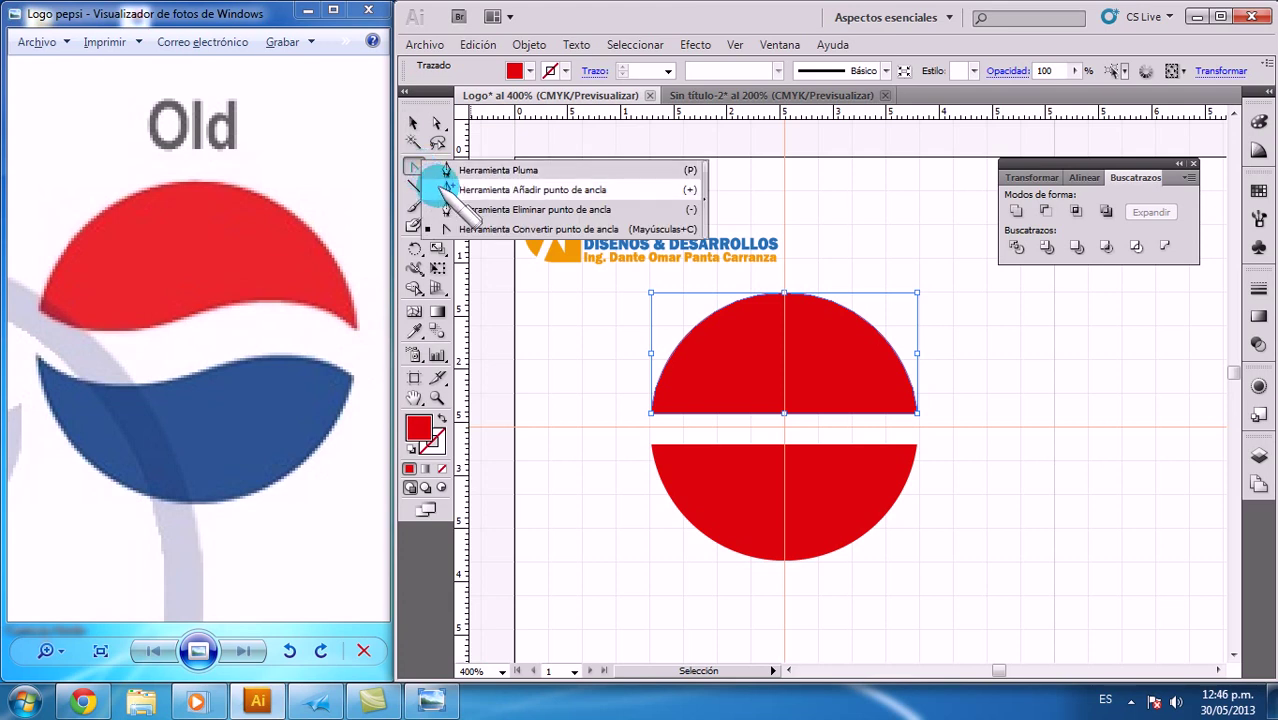
left_click(489, 189)
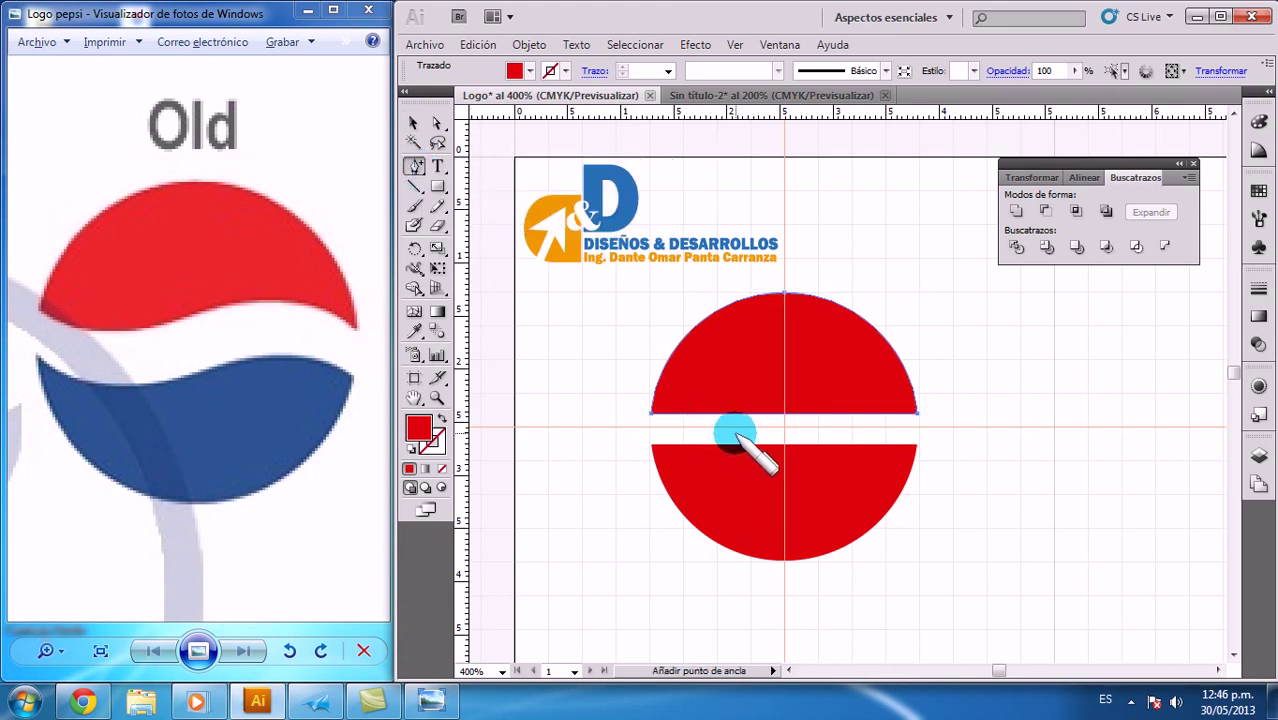
left_click(786, 410)
left_click(790, 444)
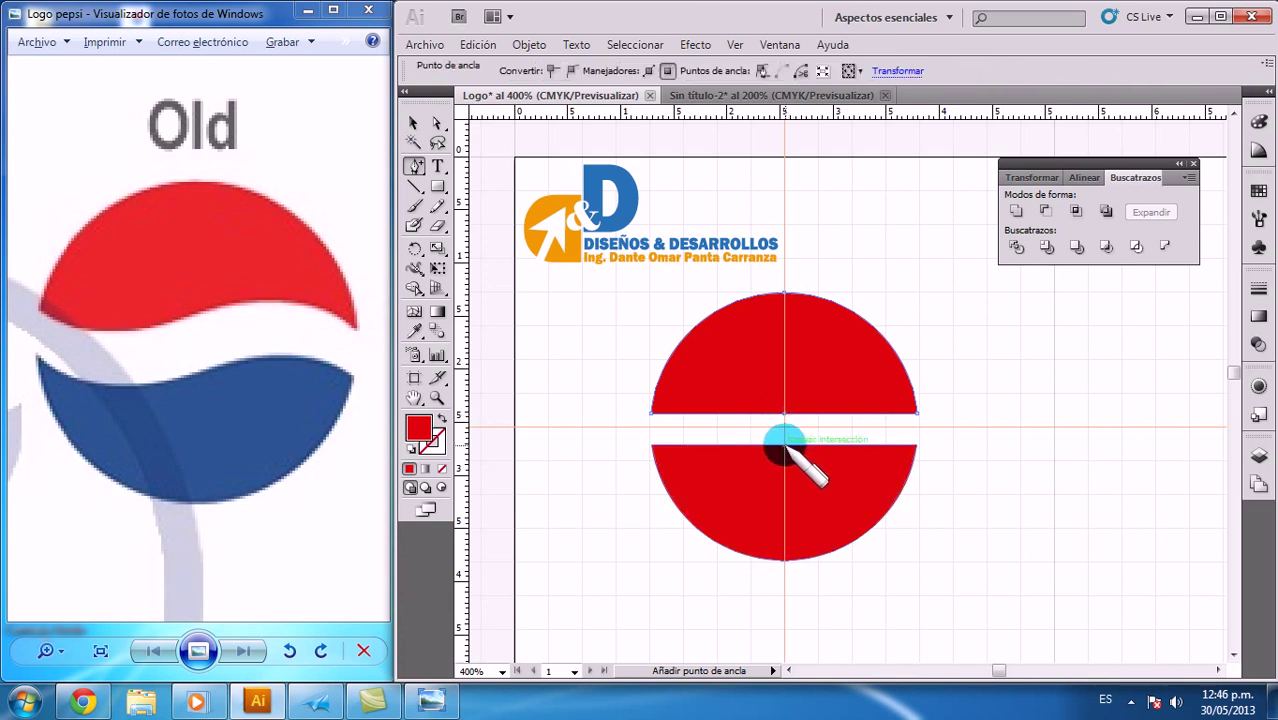
left_click(786, 444)
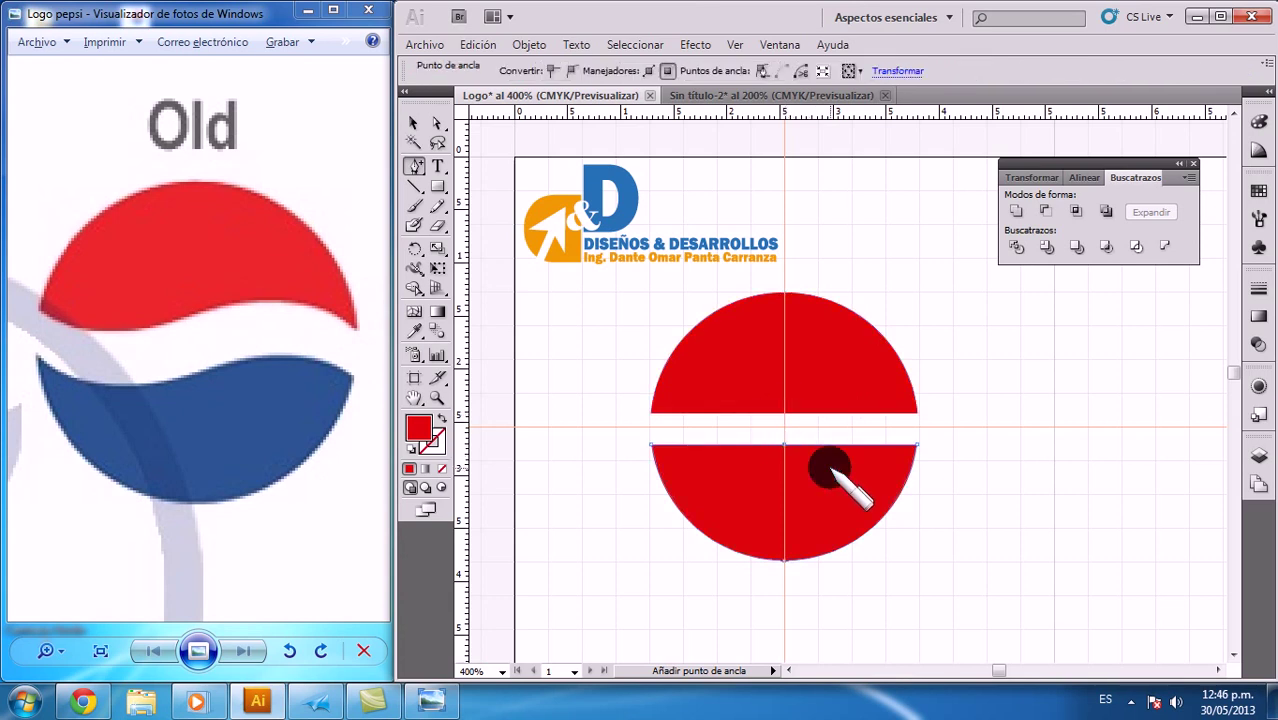
Drag both centre anchors with Convert Anchor Point to bend the edges into matching waves.
left_click(415, 167)
mouse_move(416, 167)
left_mouse_down()
mouse_move(545, 237)
mouse_move(532, 233)
left_mouse_up()
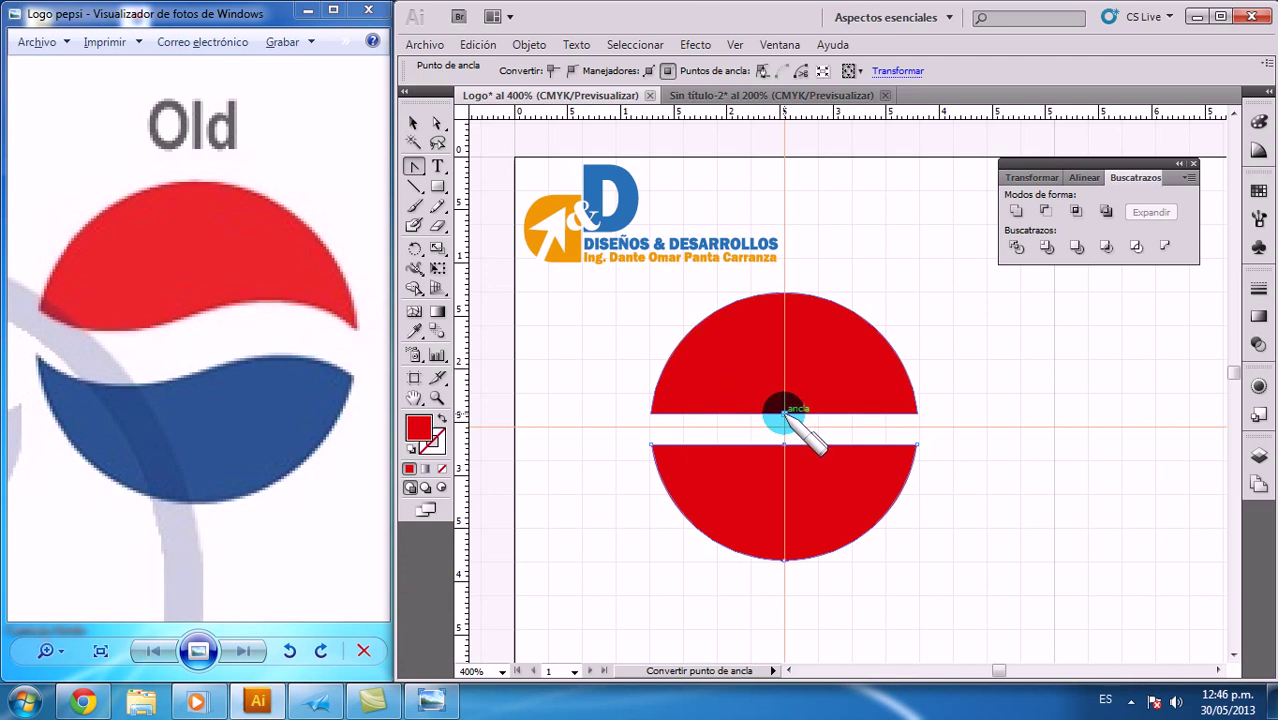
mouse_move(784, 411)
left_mouse_down()
mouse_move(864, 387)
mouse_move(851, 386)
left_mouse_up()
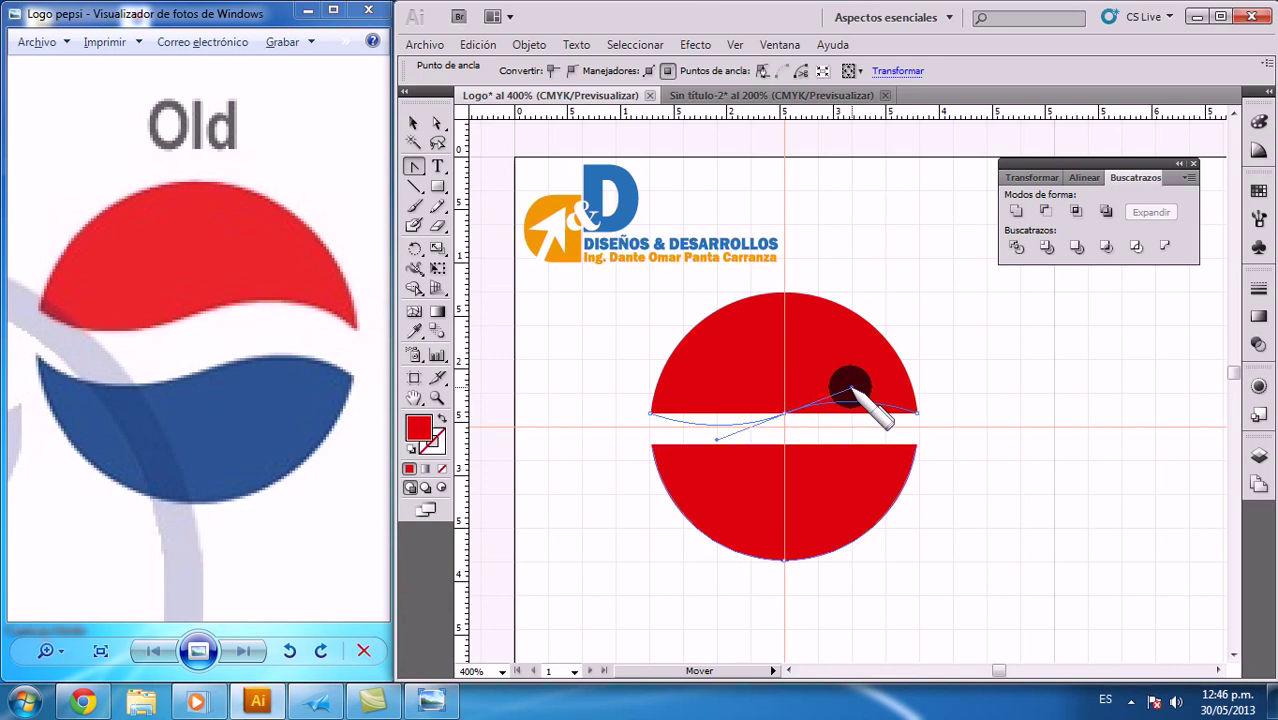
left_click_drag(851, 388, 851, 388)
left_click(786, 445)
mouse_move(786, 446)
left_mouse_down()
mouse_move(788, 407)
mouse_move(721, 470)
left_mouse_up()
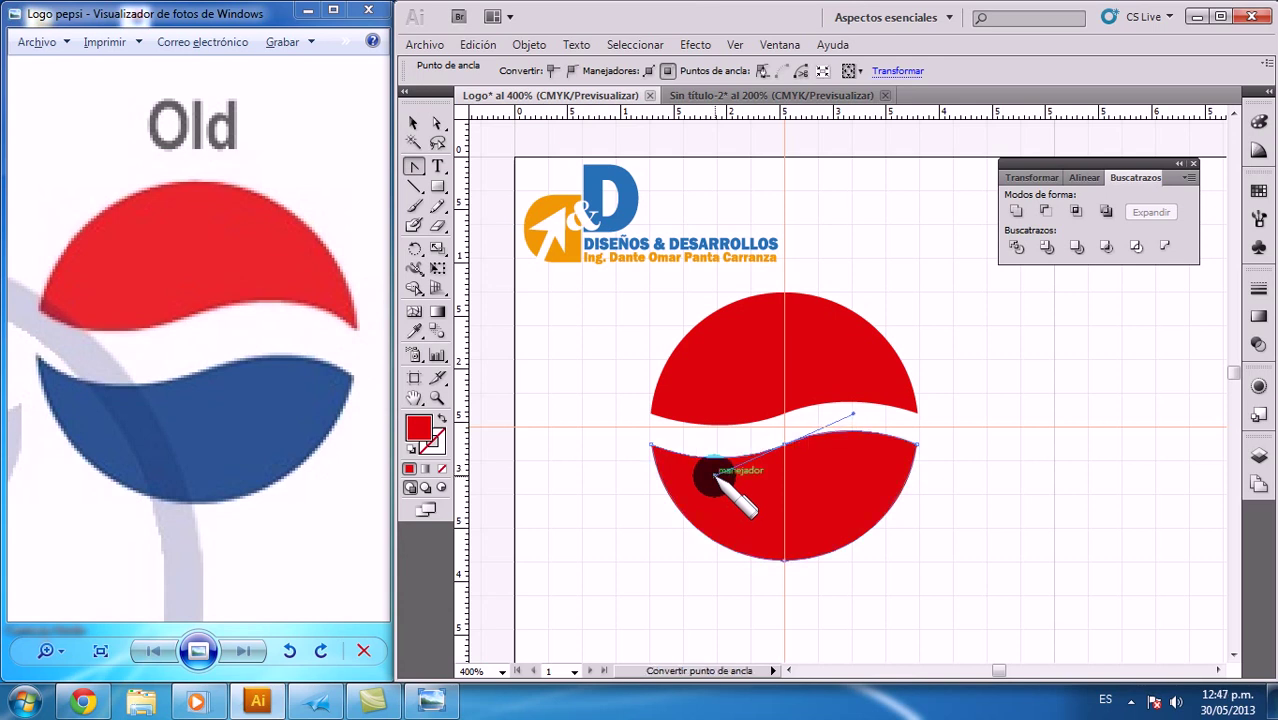
left_click_drag(714, 477, 714, 474)
left_click(413, 121)
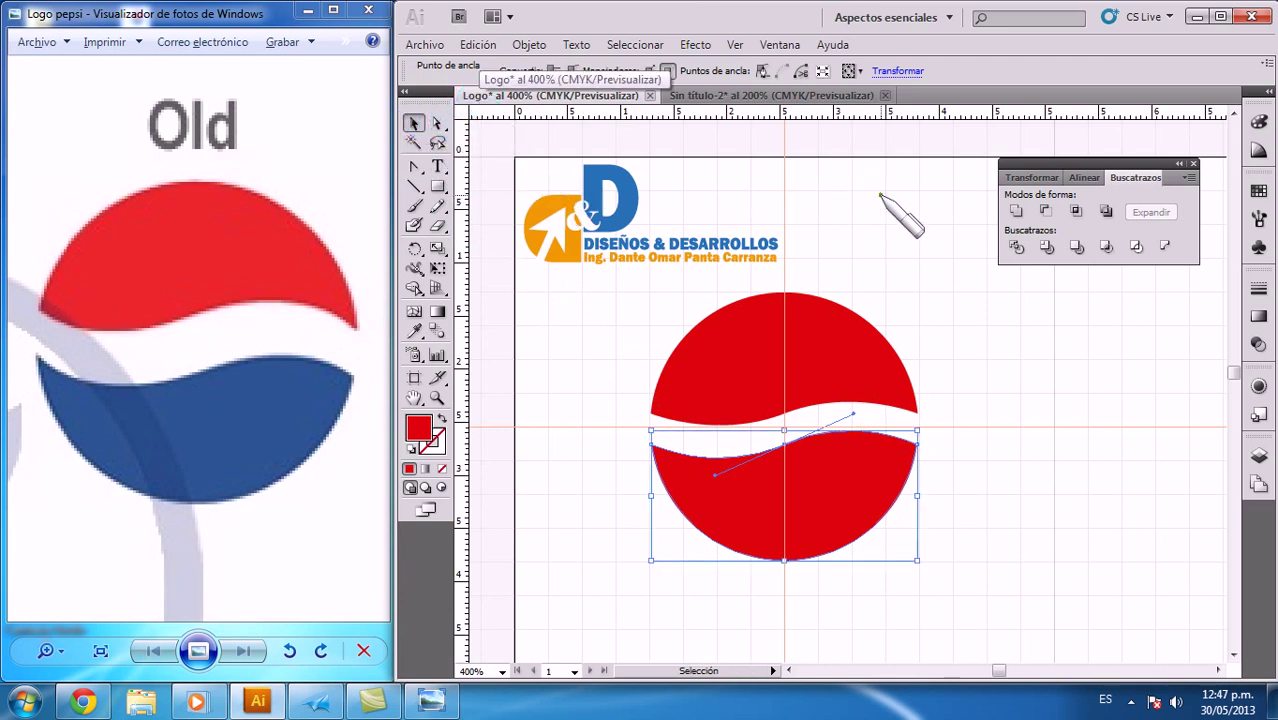
Change the lower wavy half's fill from red to a dark blue swatch.
left_click(893, 262)
left_click(853, 457)
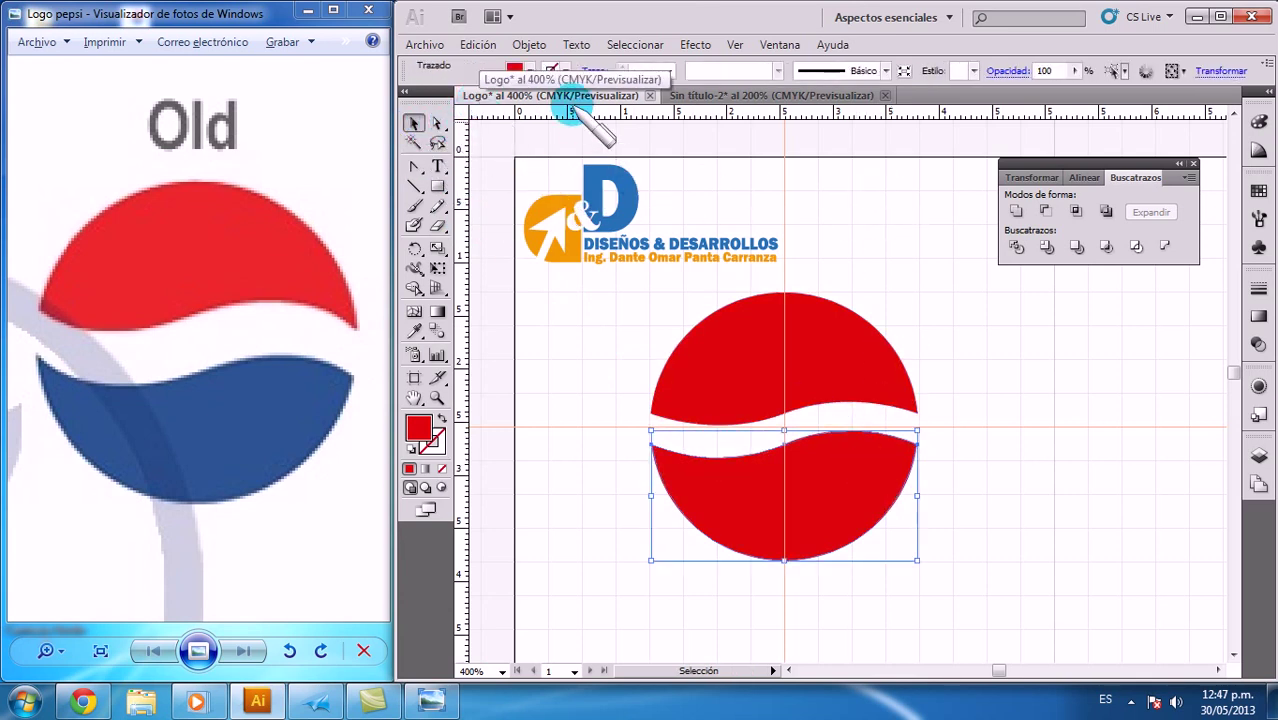
left_click(530, 71)
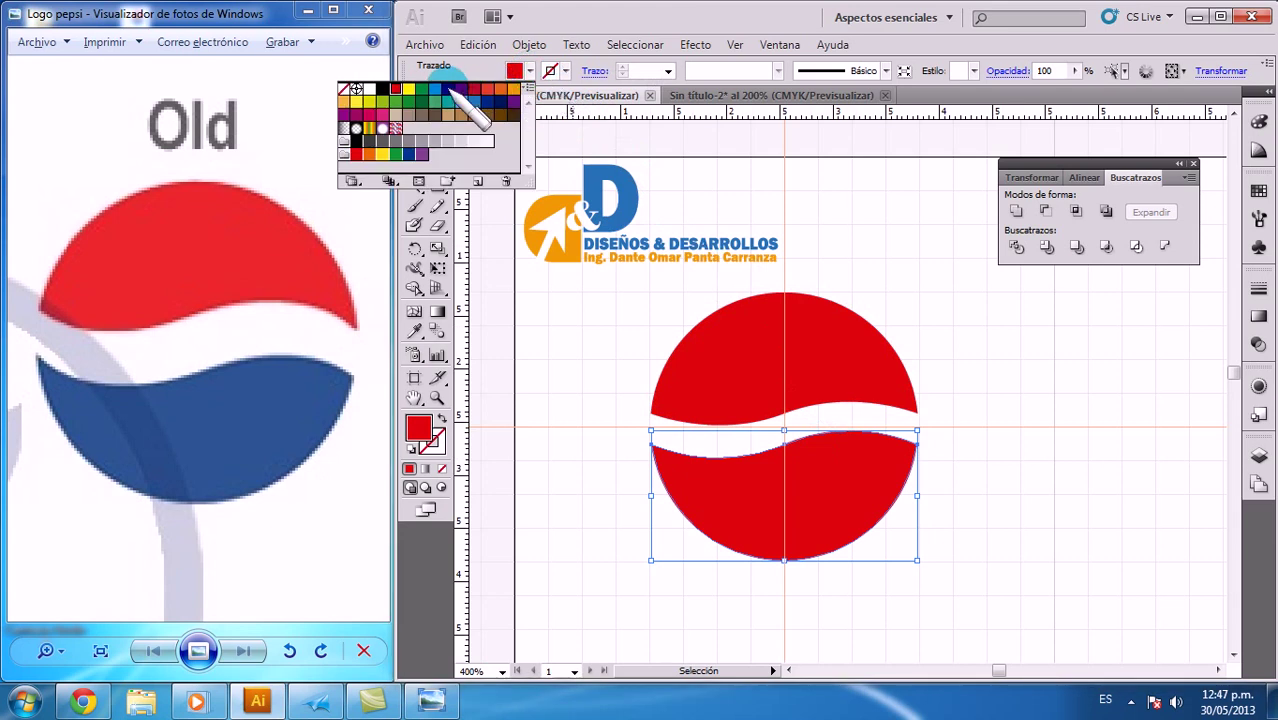
left_click(410, 154)
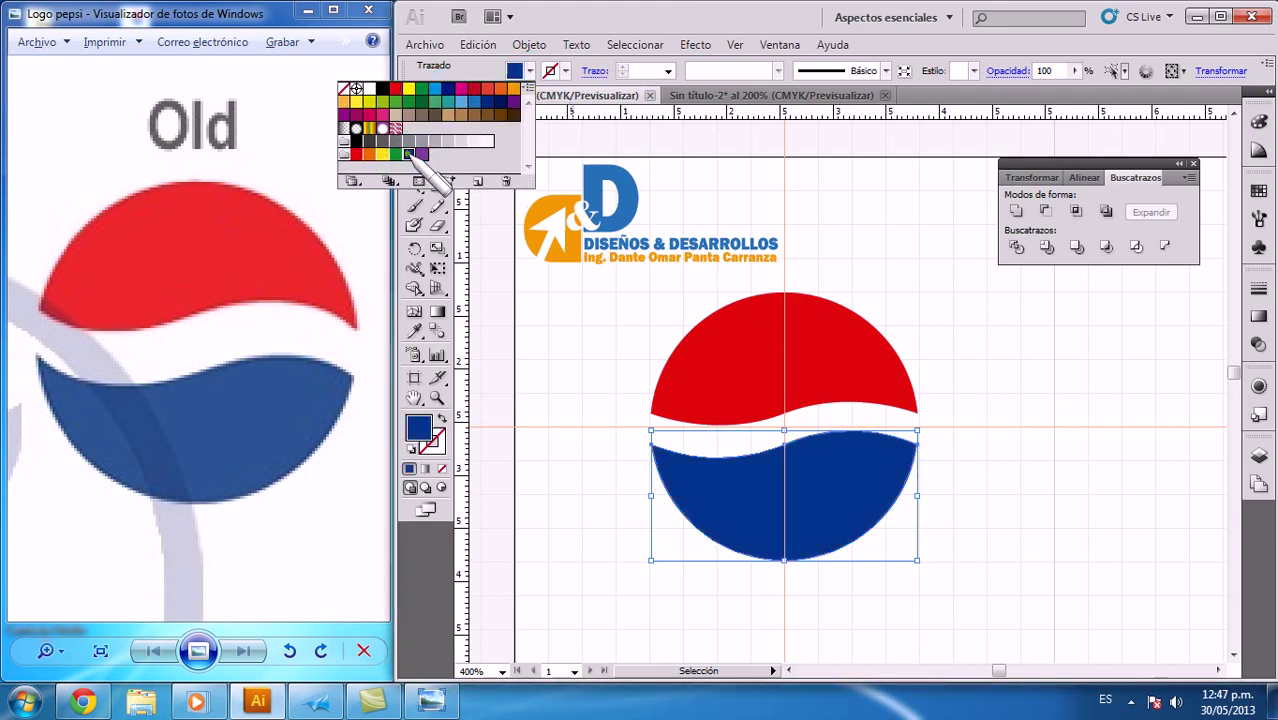
left_click(929, 313)
Draw a circle from the guide intersection large enough to enclose the whole logo.
left_click(436, 185)
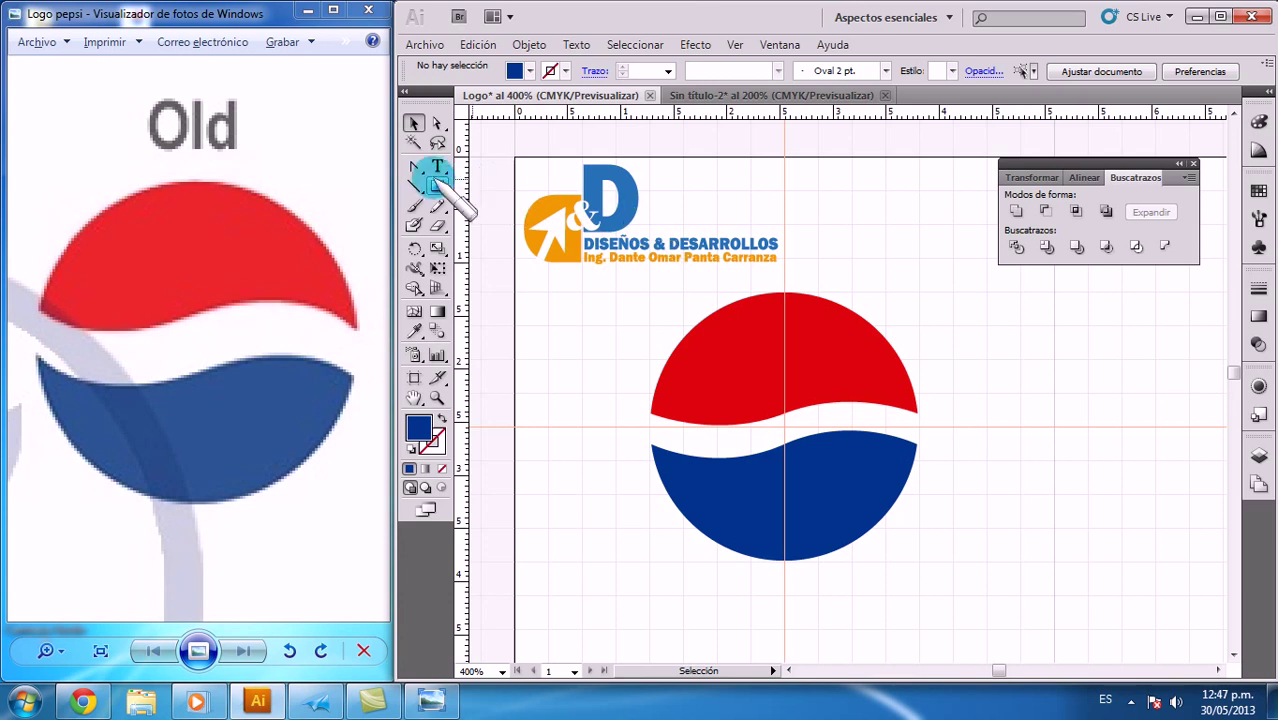
left_click_drag(447, 186, 472, 222)
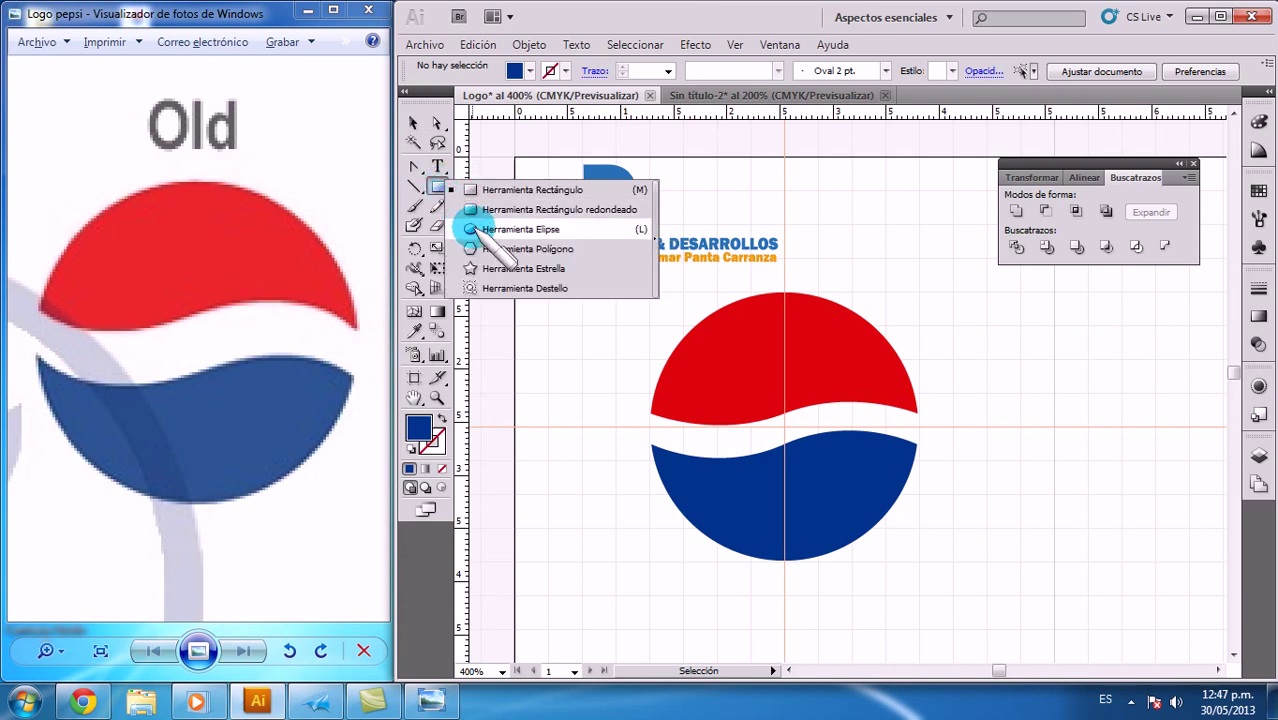
left_click(470, 229)
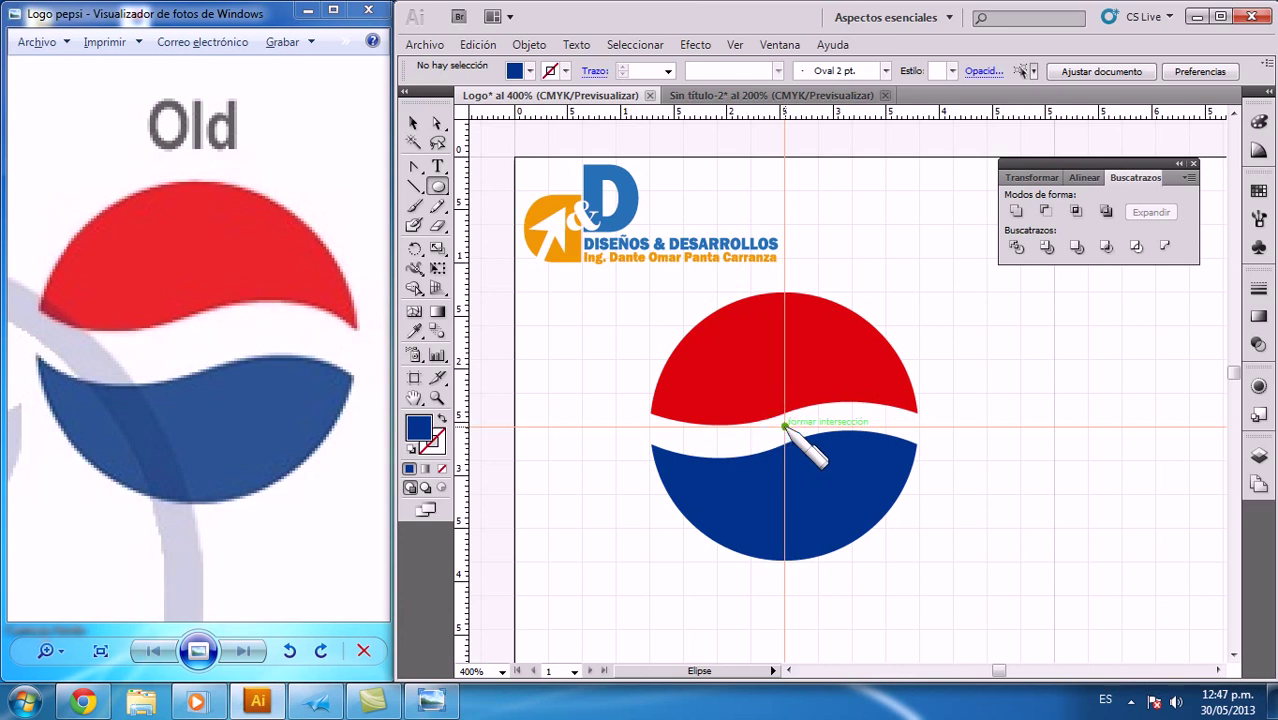
left_click_drag(785, 423, 795, 573)
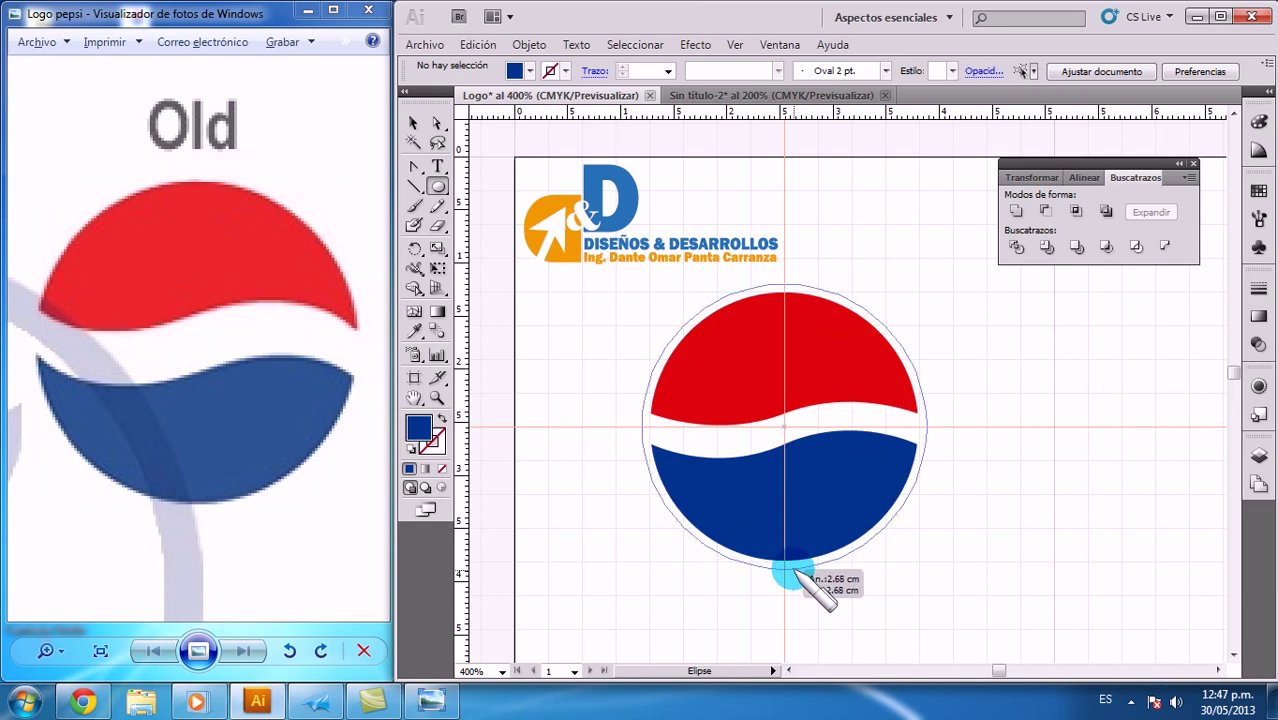
left_click_drag(795, 573, 793, 570)
left_click(413, 122)
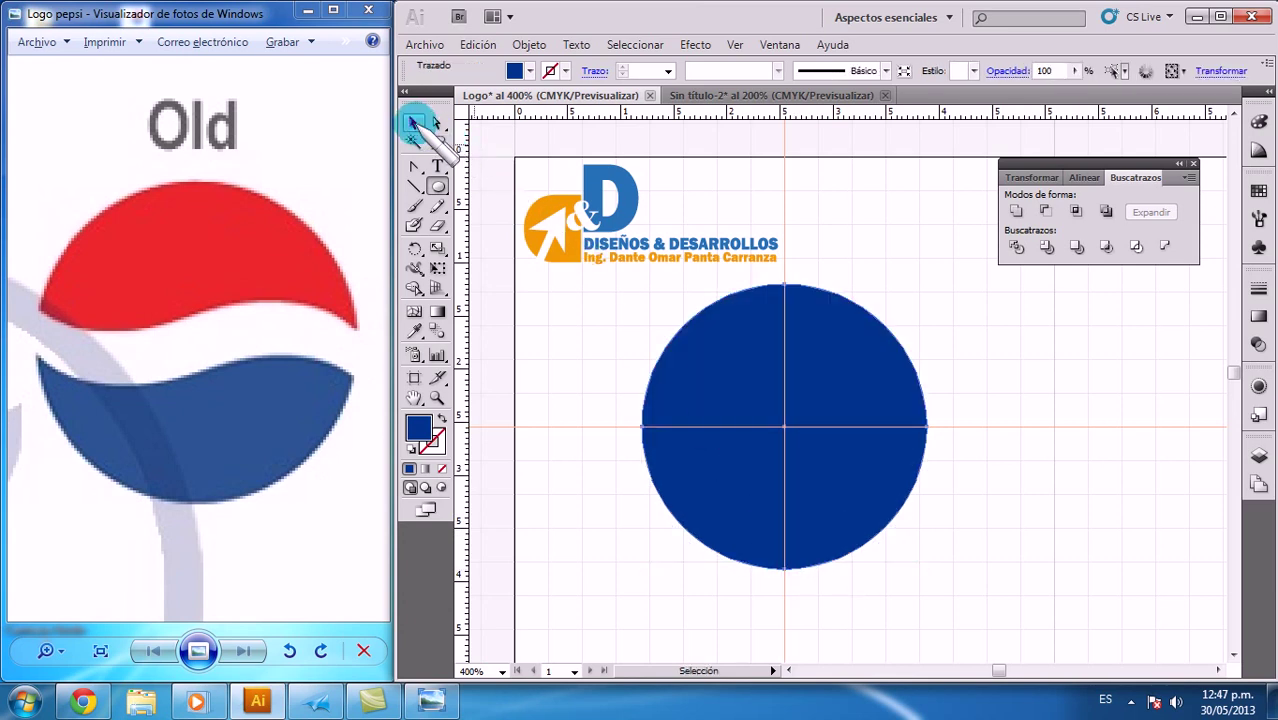
Send the new circle behind all other shapes using Organizar > Hacia atrás and Enviar detrás.
right_click(894, 369)
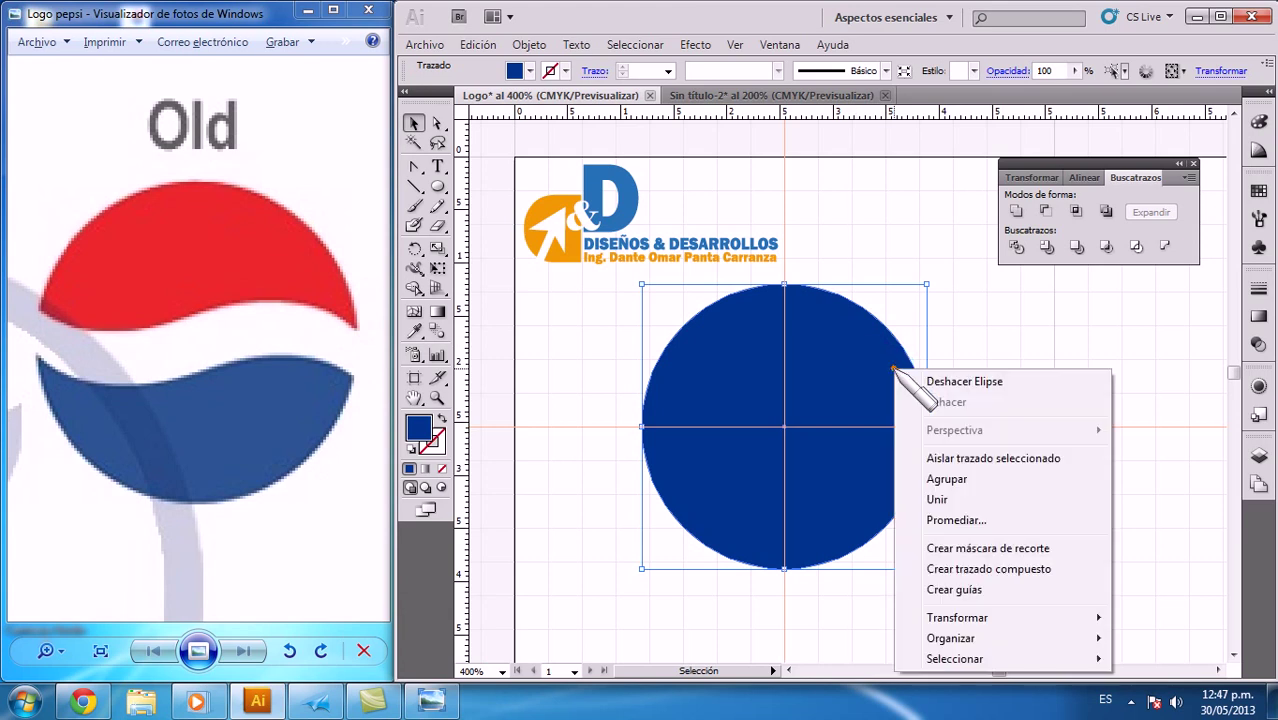
left_click(942, 637)
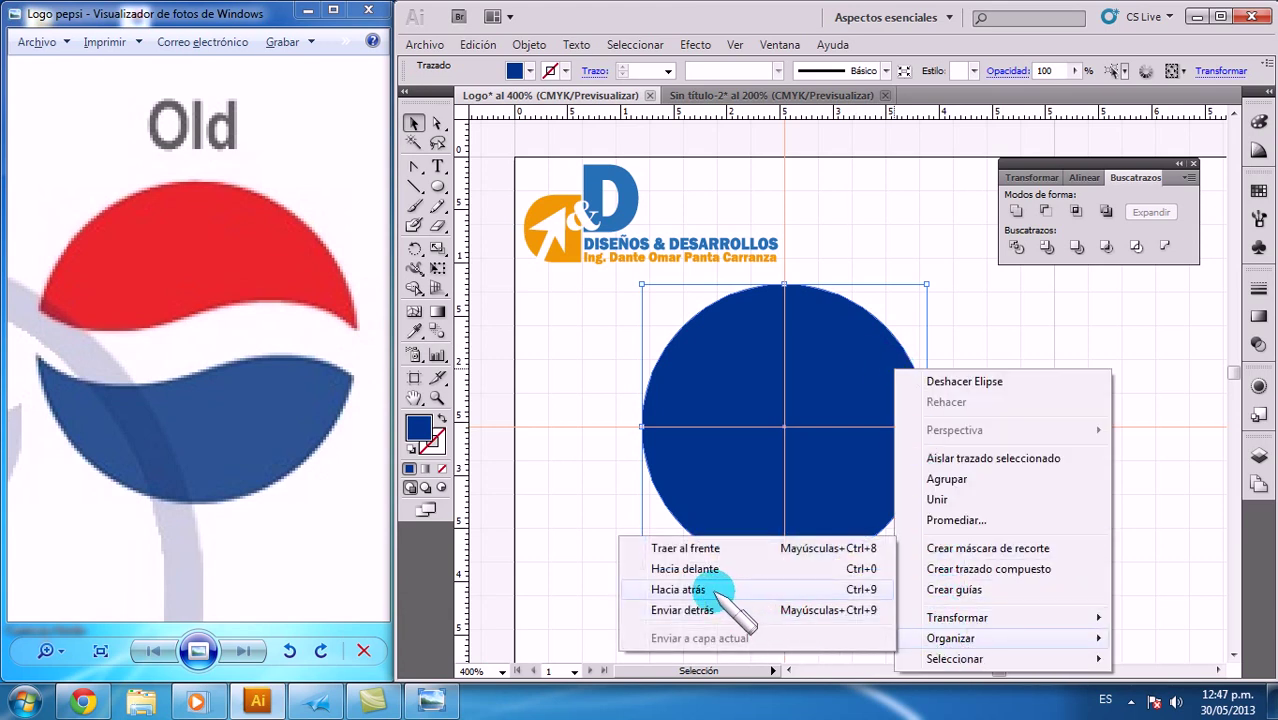
left_click(716, 590)
right_click(728, 518)
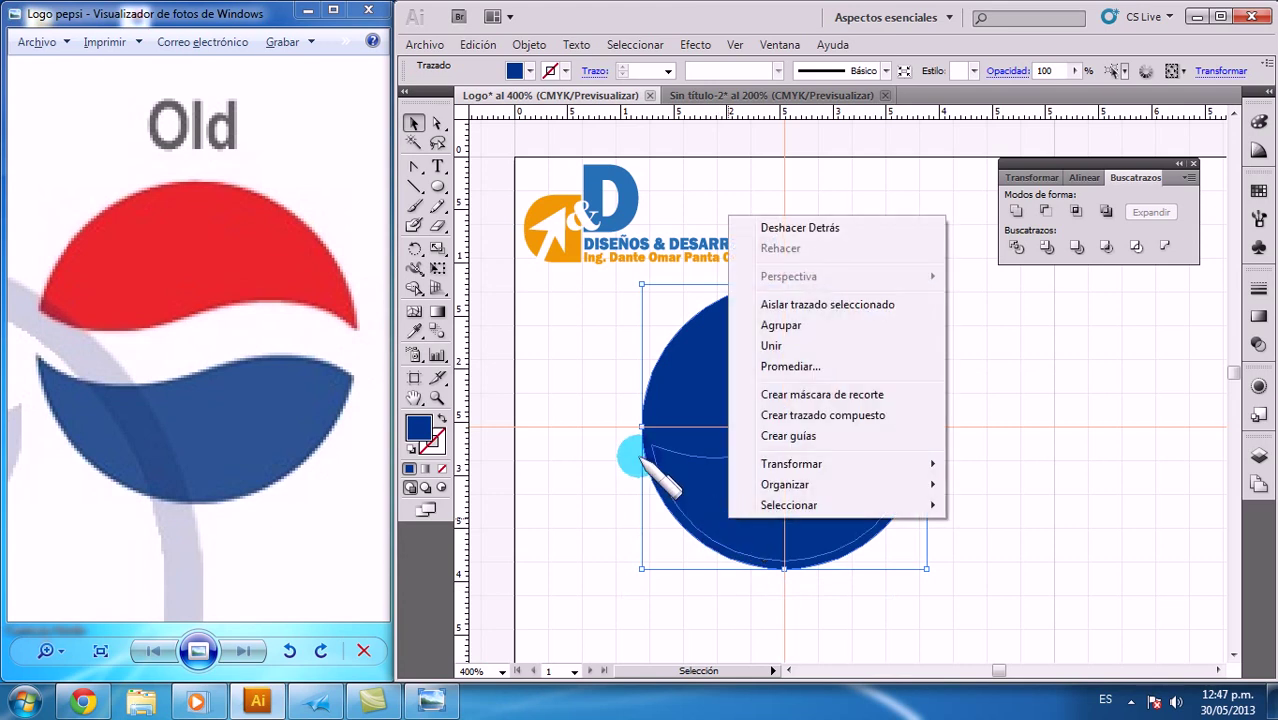
right_click(662, 378)
mouse_move(719, 646)
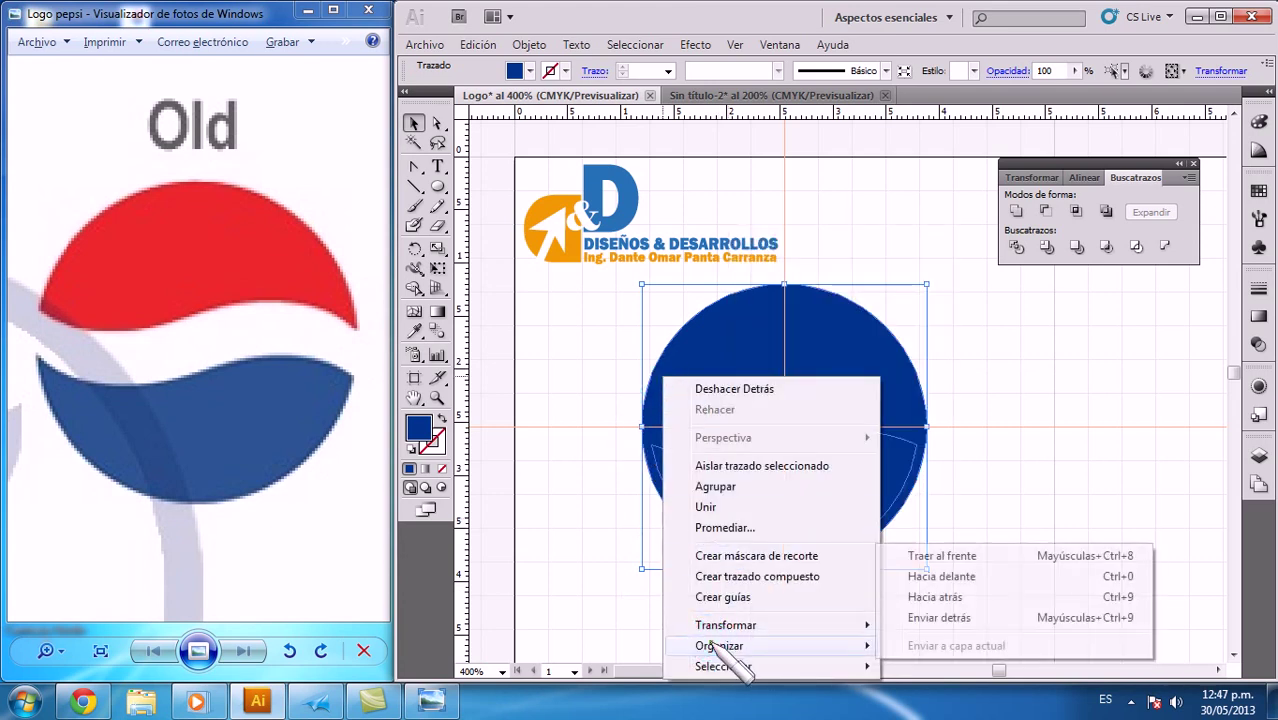
left_click(938, 617)
left_click(995, 558)
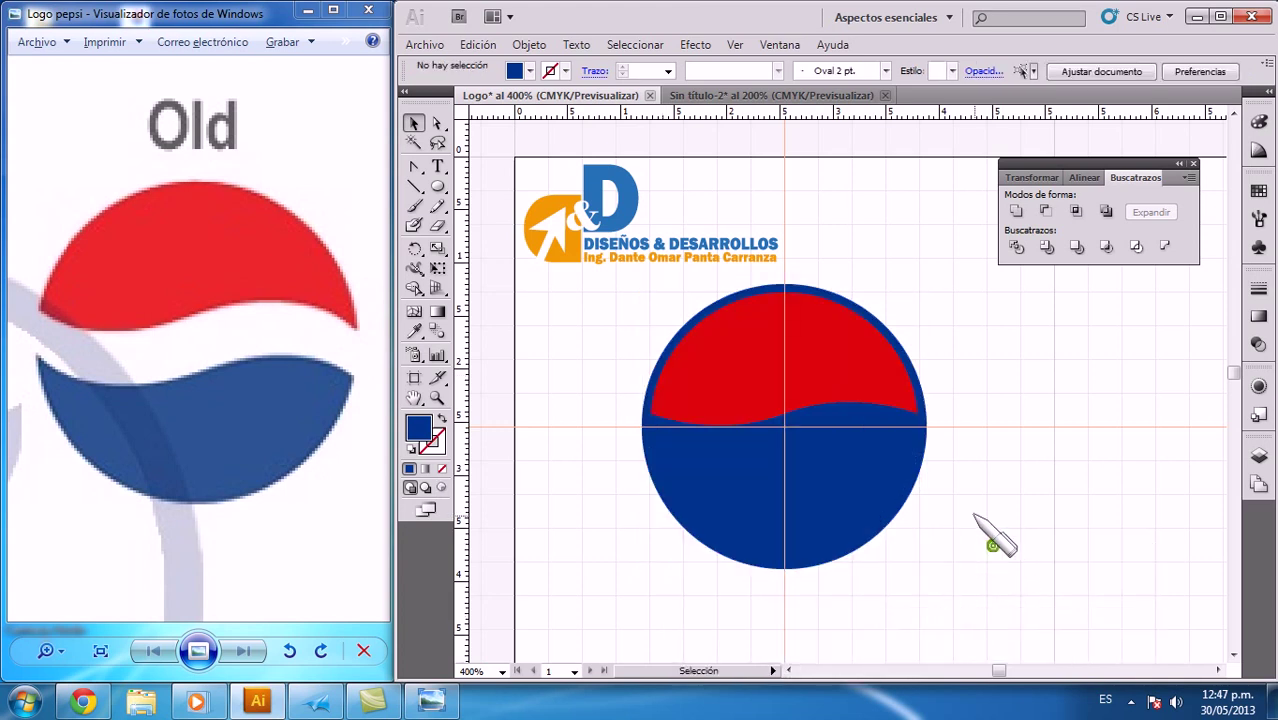
Give the enclosing circle a white fill and a dark blue 1 pt stroke.
left_click(926, 405)
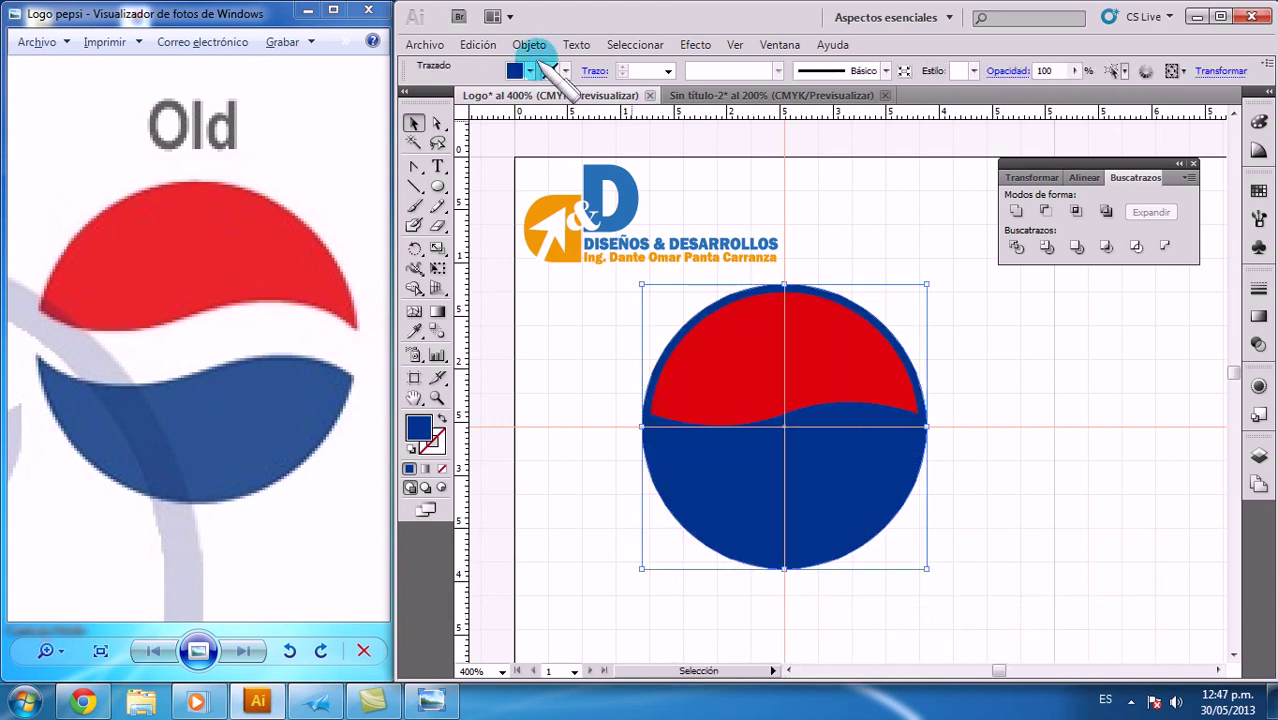
left_click(545, 70)
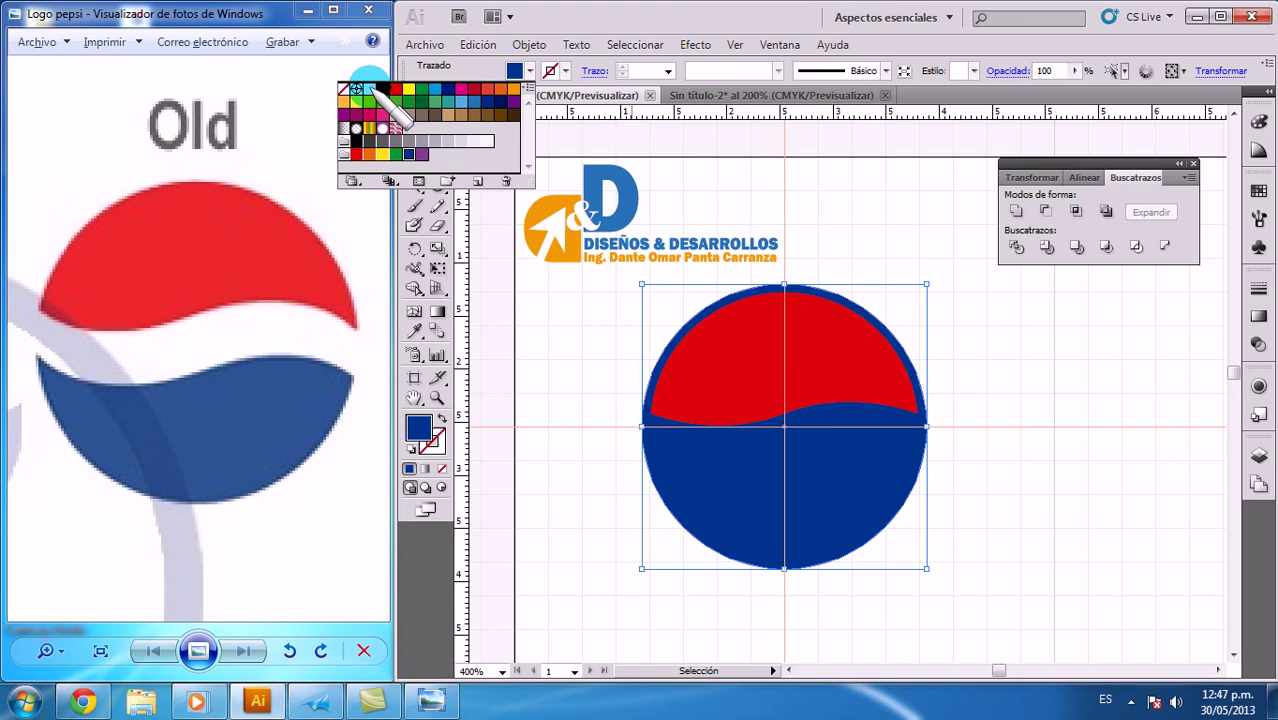
left_click(369, 89)
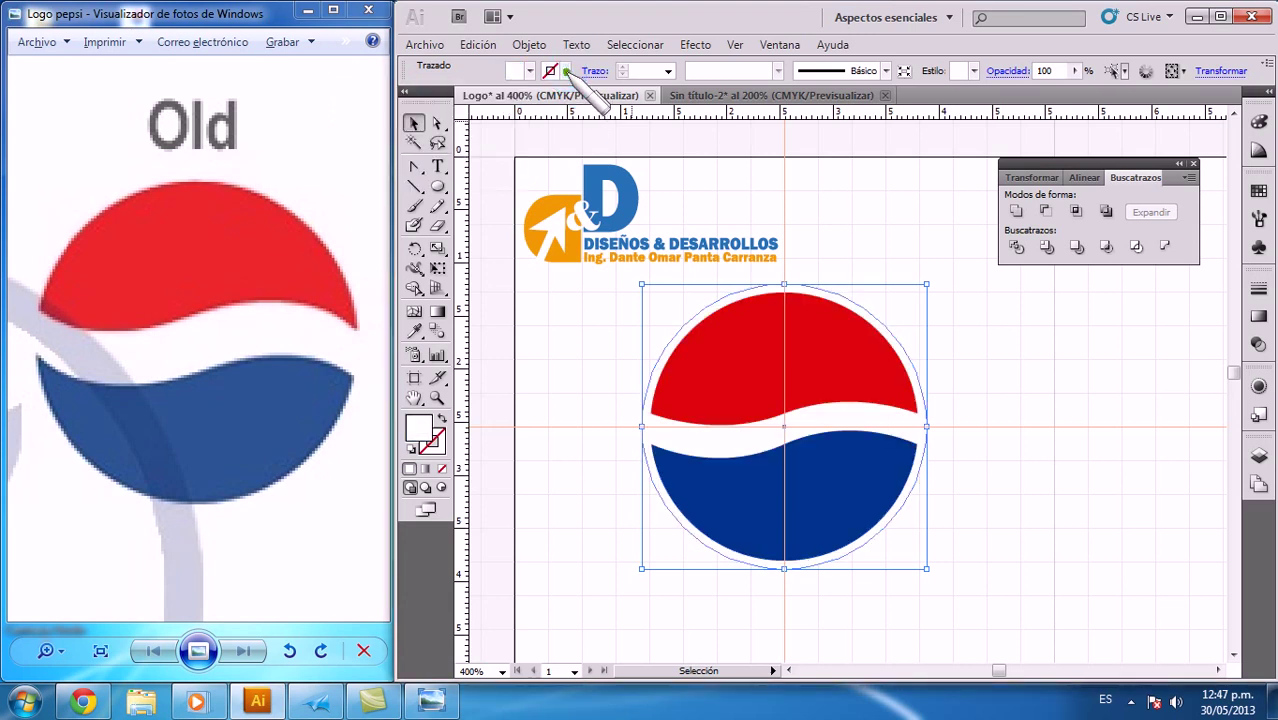
left_click(565, 71)
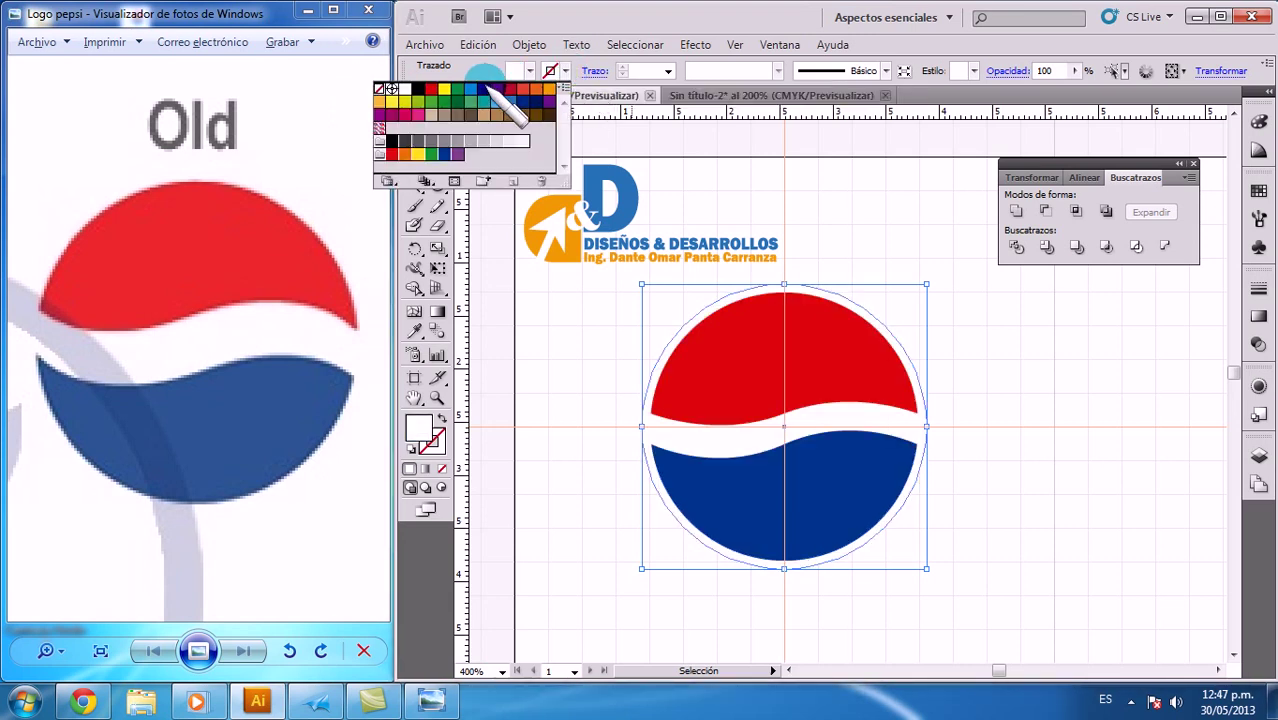
left_click(487, 89)
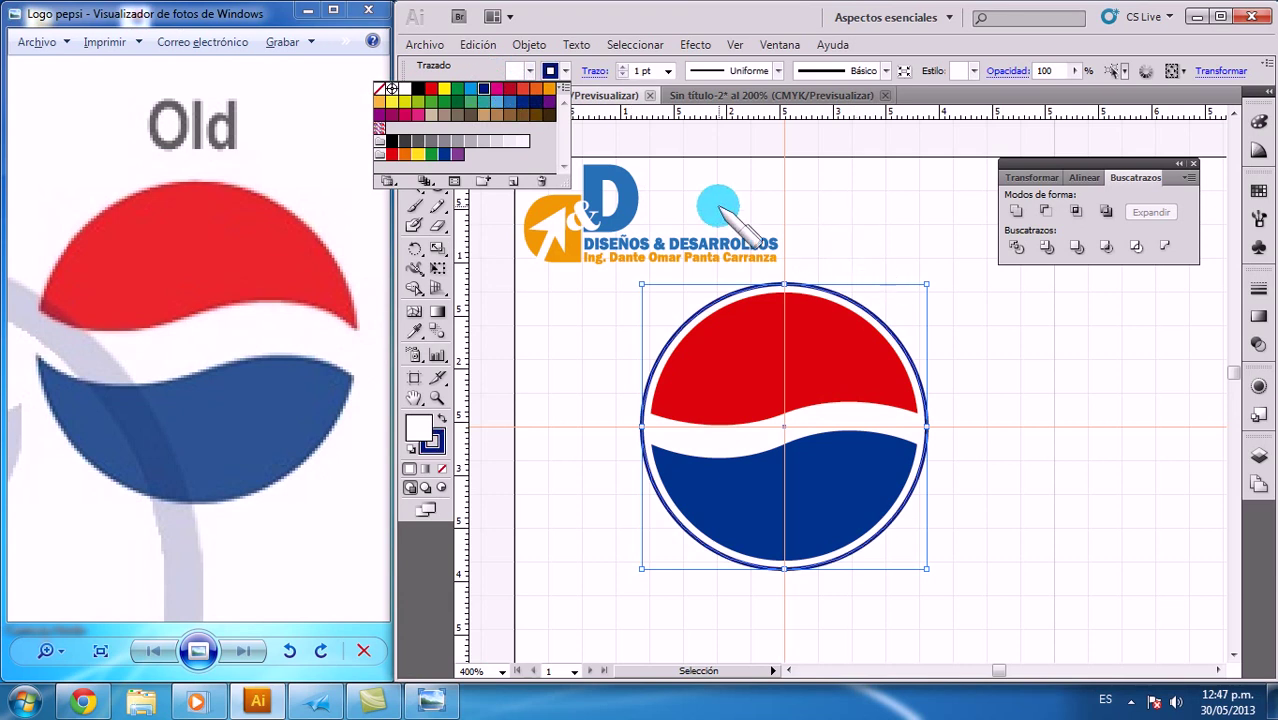
left_click(883, 241)
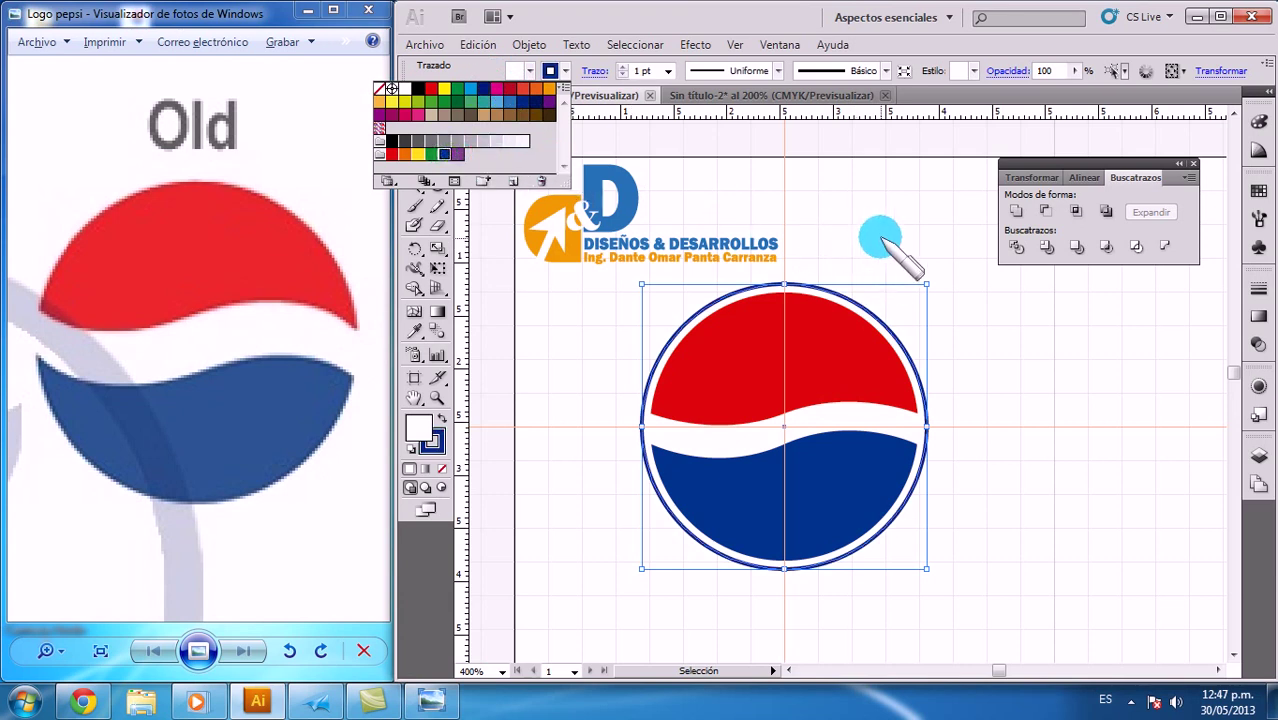
left_click(880, 237)
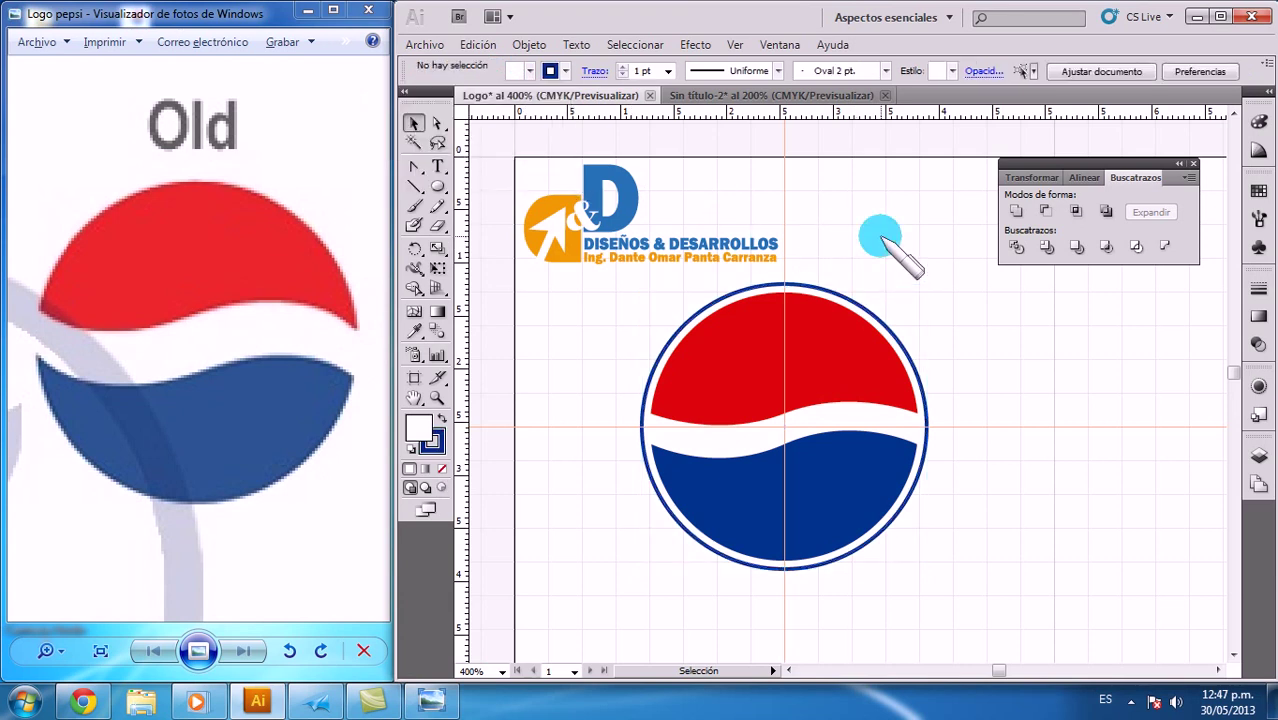